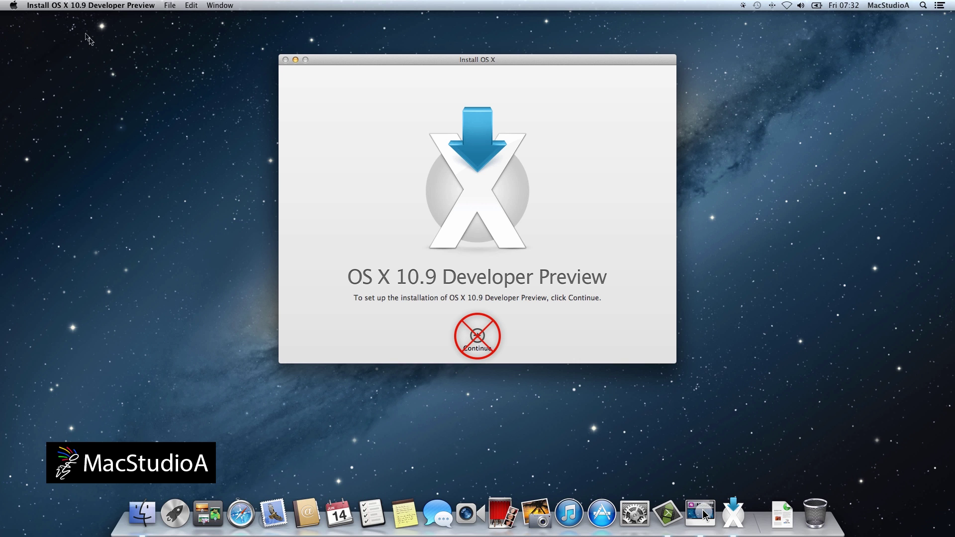
Quit Install OS X and close the About This Mac window
left_click(71, 7)
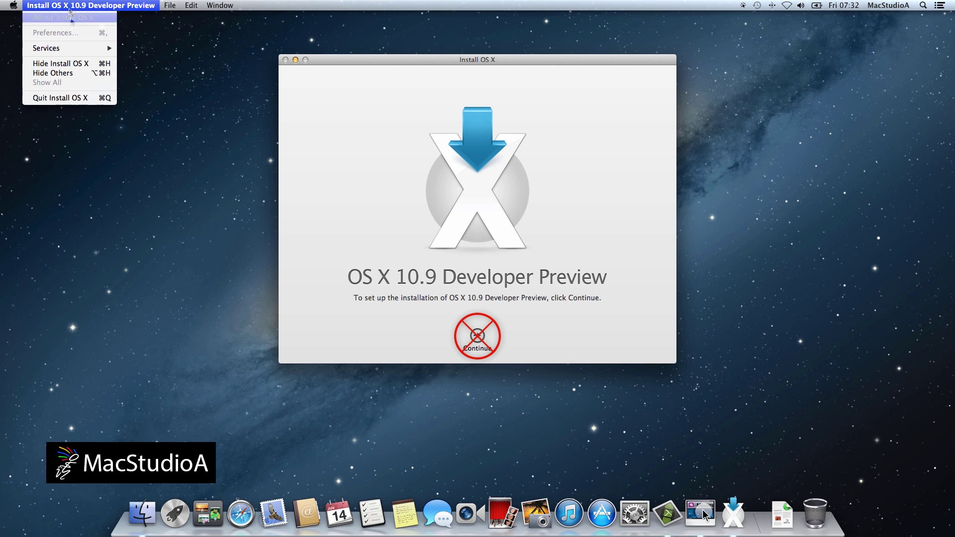
left_click(59, 98)
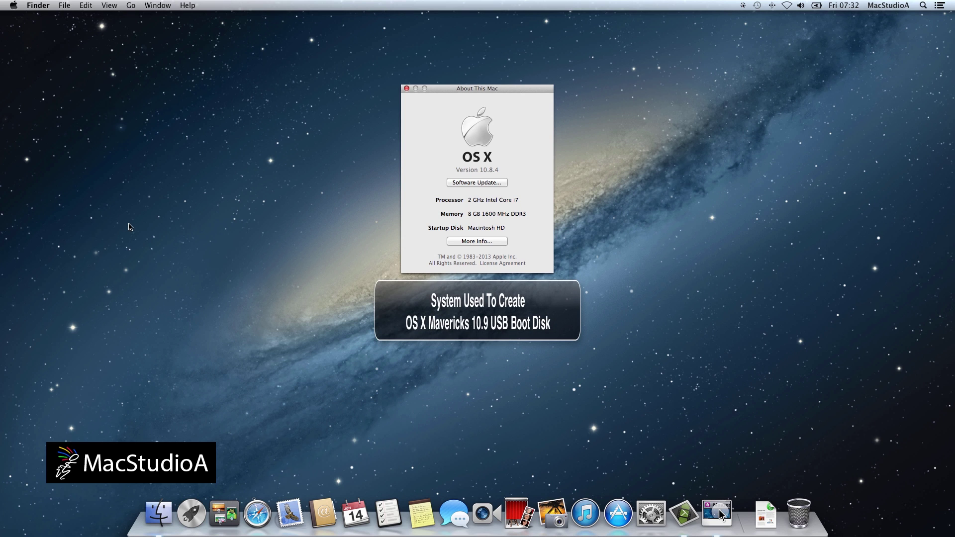
left_click(406, 89)
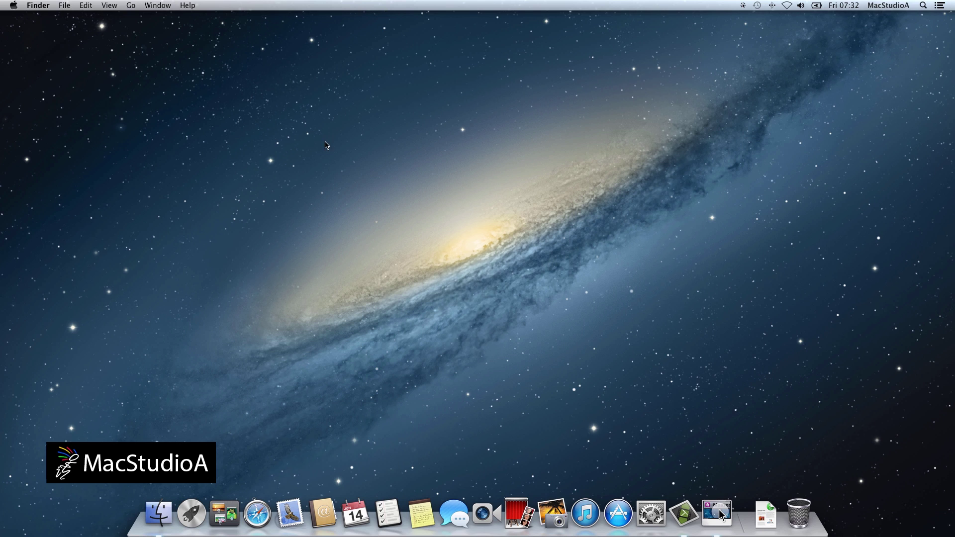
Open the installer app's package contents and navigate into Contents > SharedSupport
left_click(156, 515)
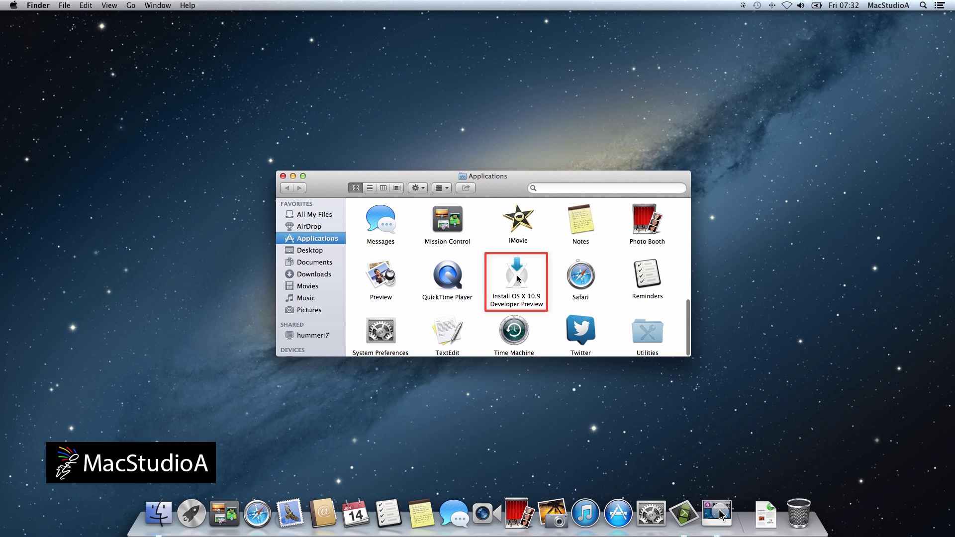
right_click(517, 277)
left_click(521, 292)
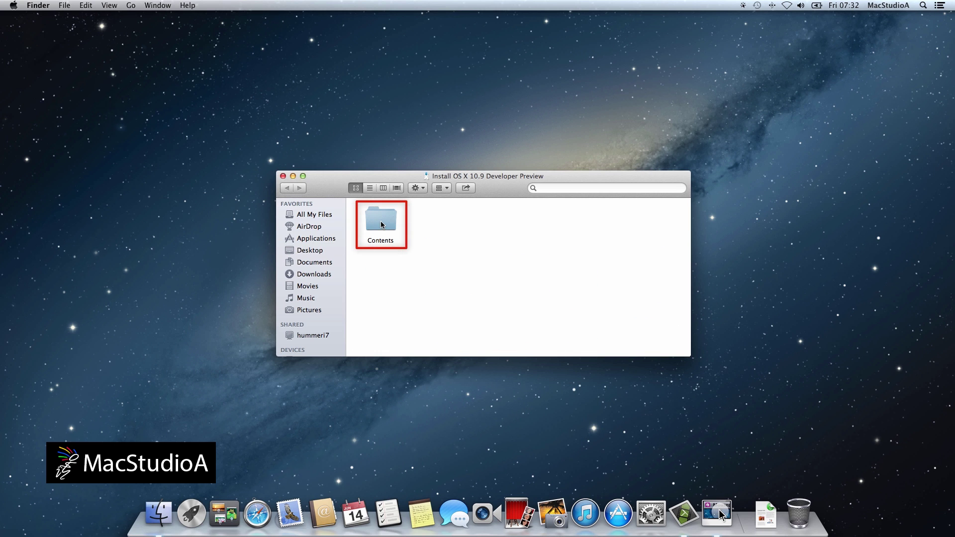
double_click(382, 223)
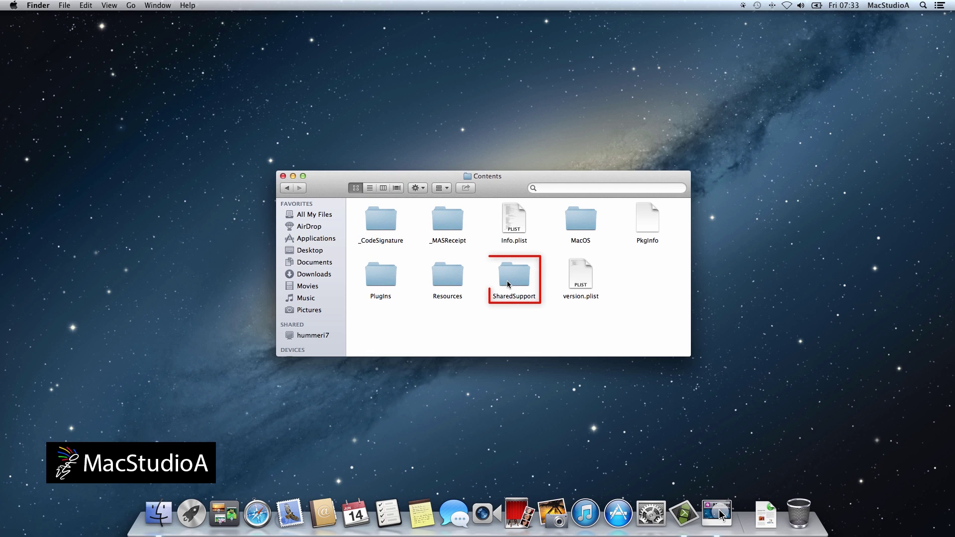
double_click(513, 283)
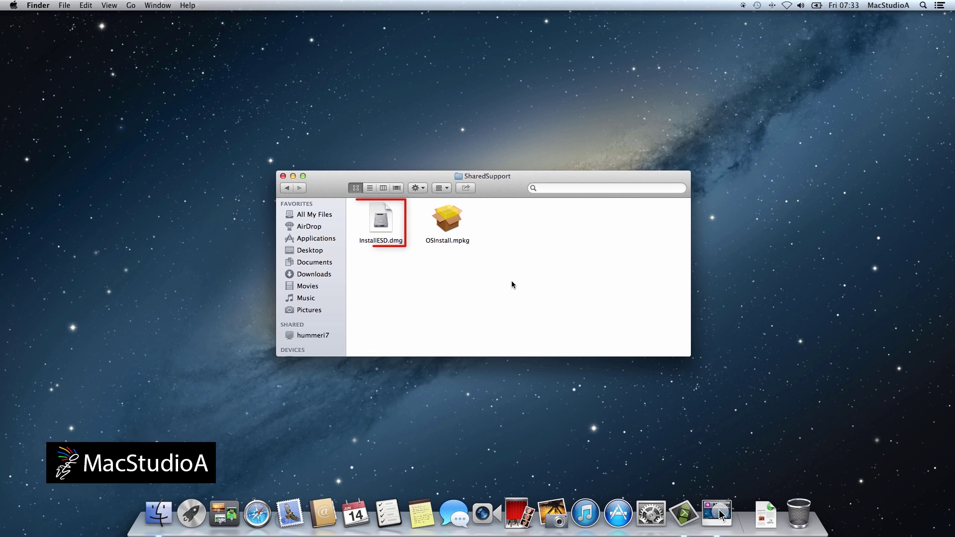
Mount InstallESD.dmg, move its window lower, and close the SharedSupport window
double_click(380, 221)
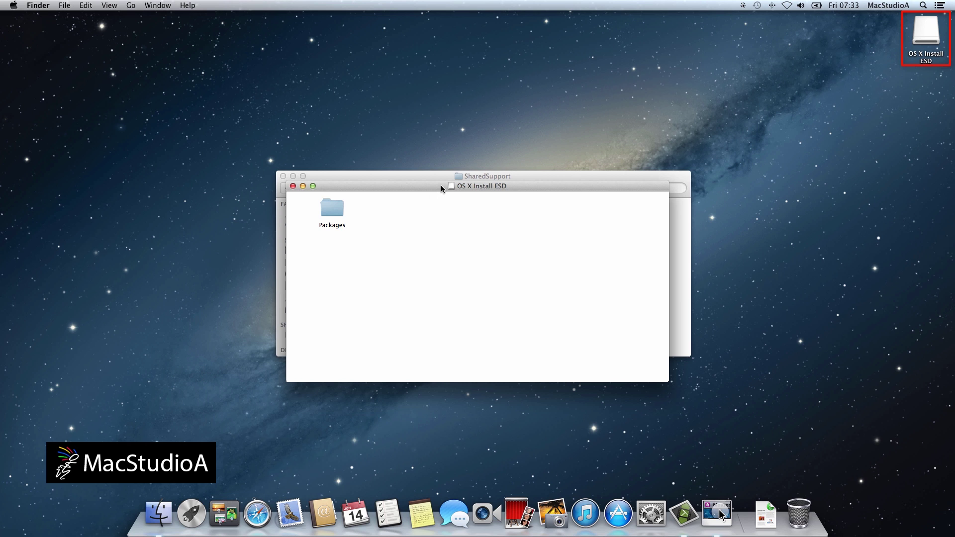
left_click_drag(440, 193, 445, 394)
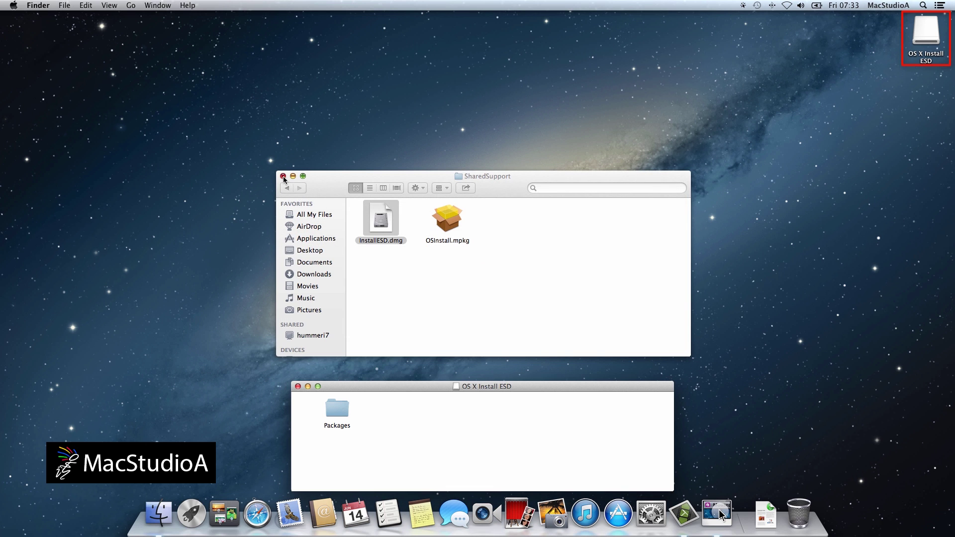
left_click(282, 176)
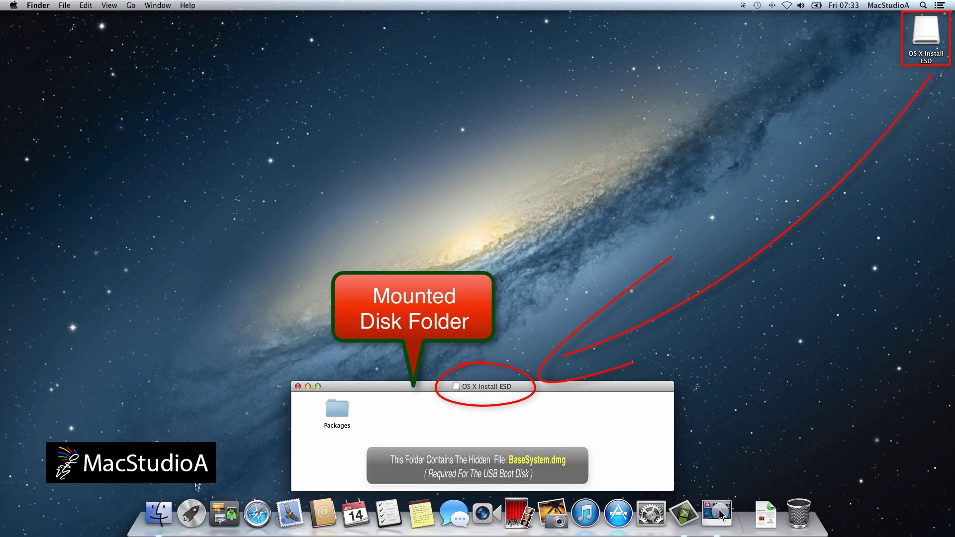
Launch Terminal from Launchpad's Other group
left_click(191, 513)
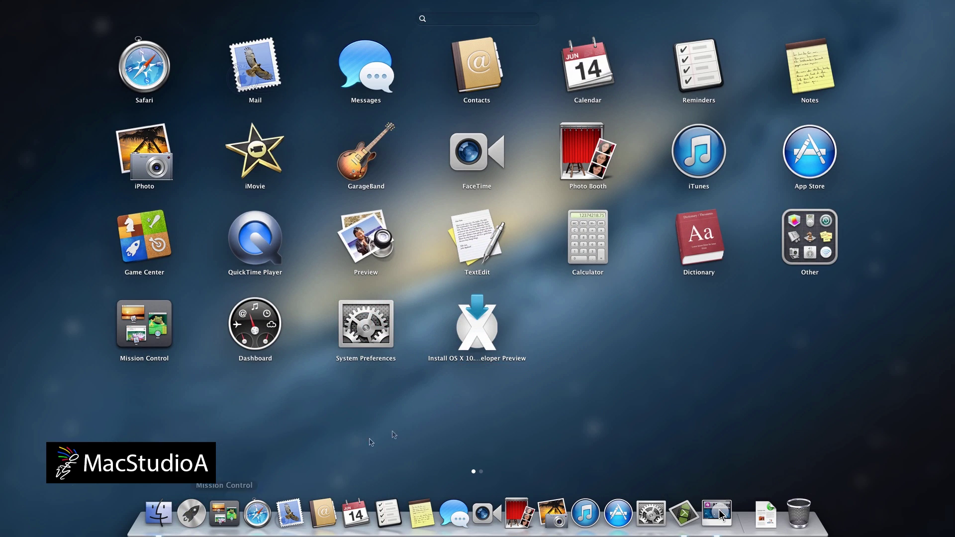
left_click(797, 248)
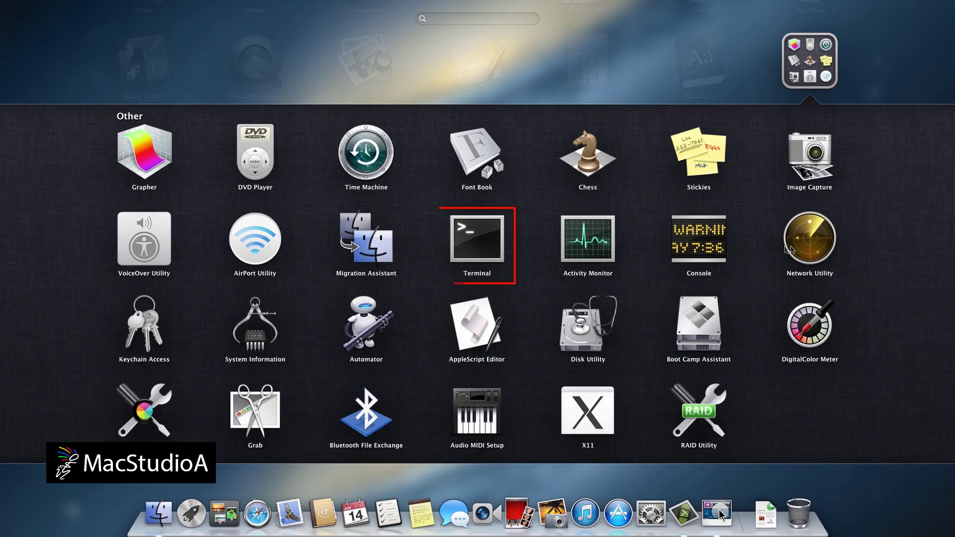
left_click(482, 252)
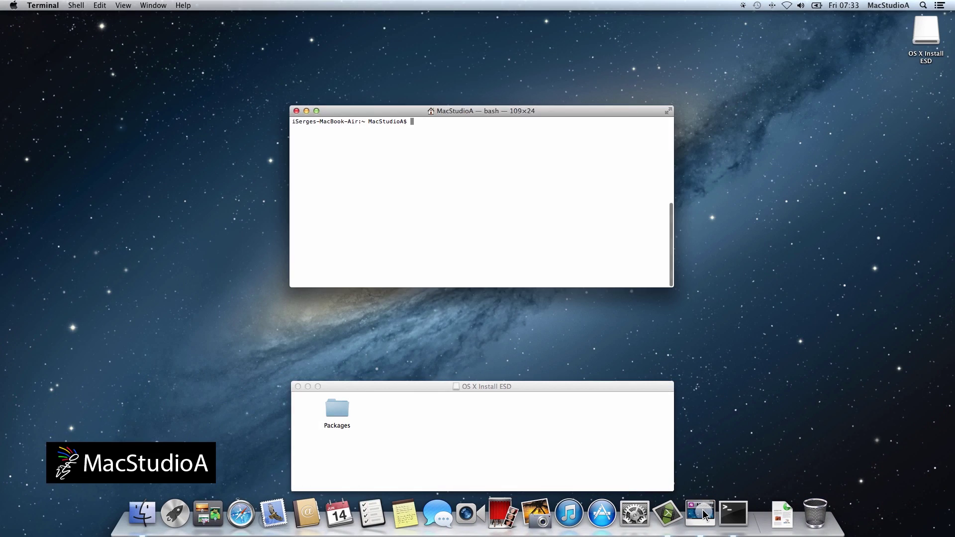
key("Return")
key("Return")
key("Return")
key("Return")
Run 'defaults write com.apple.Finder AppleShowAllFiles TRUE' and then 'killall Finder'
type("defa")
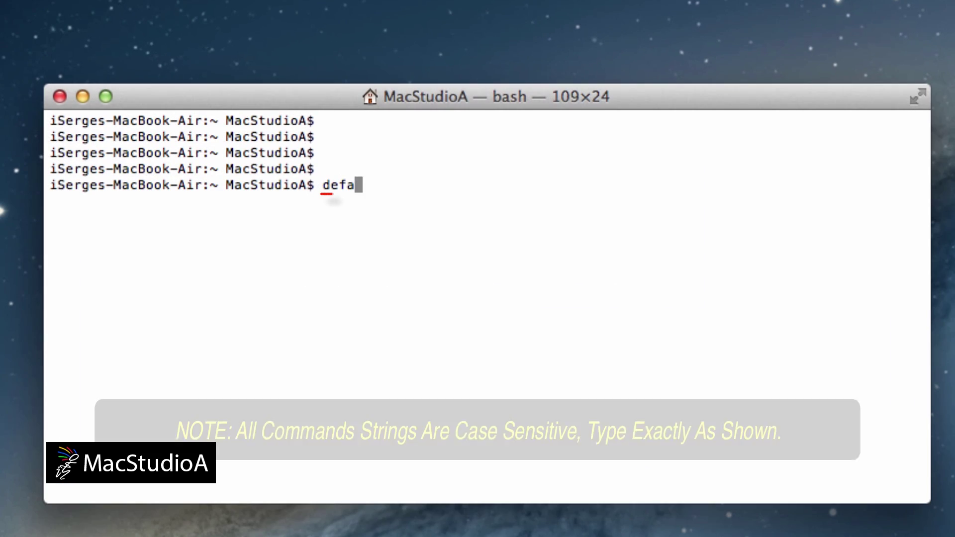
type("ults write co")
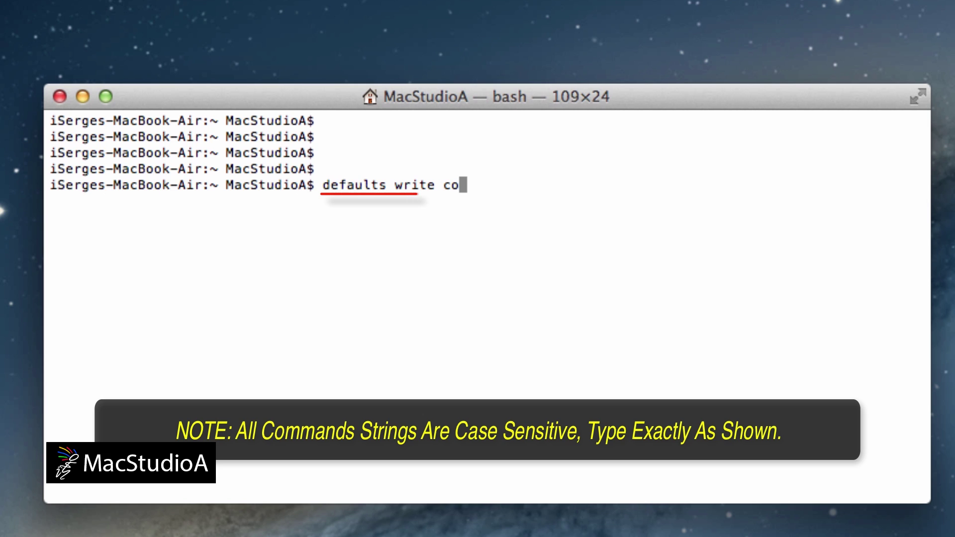
type("m.apple")
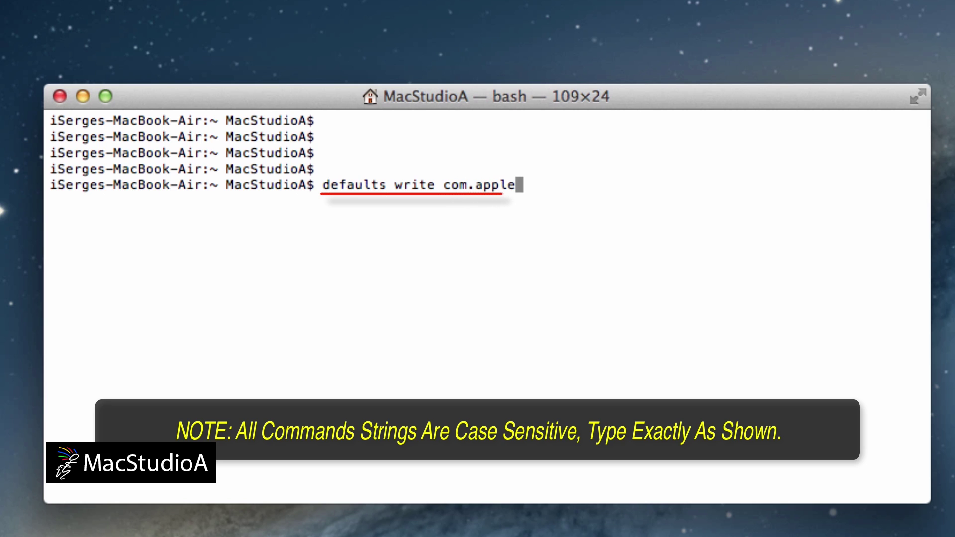
type(".Finder ")
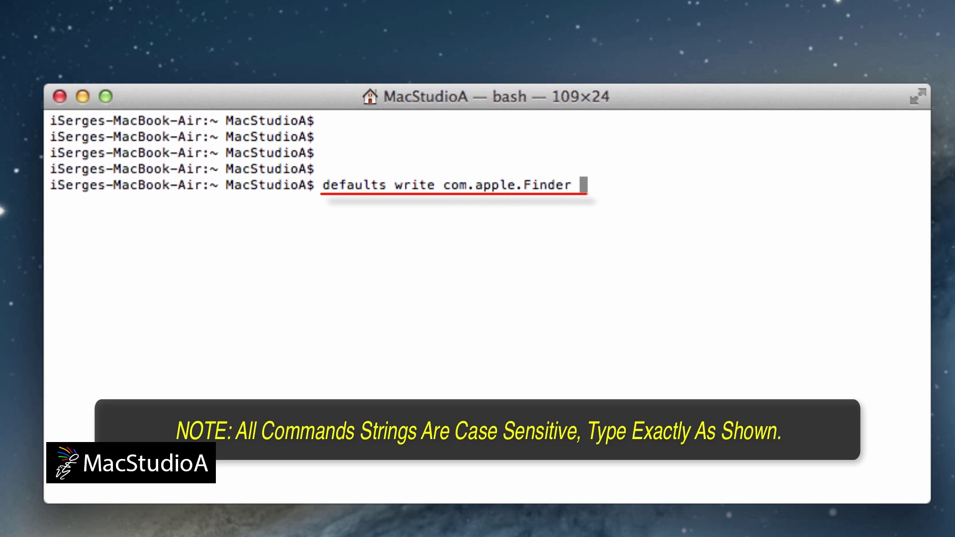
type("AppleShowAl")
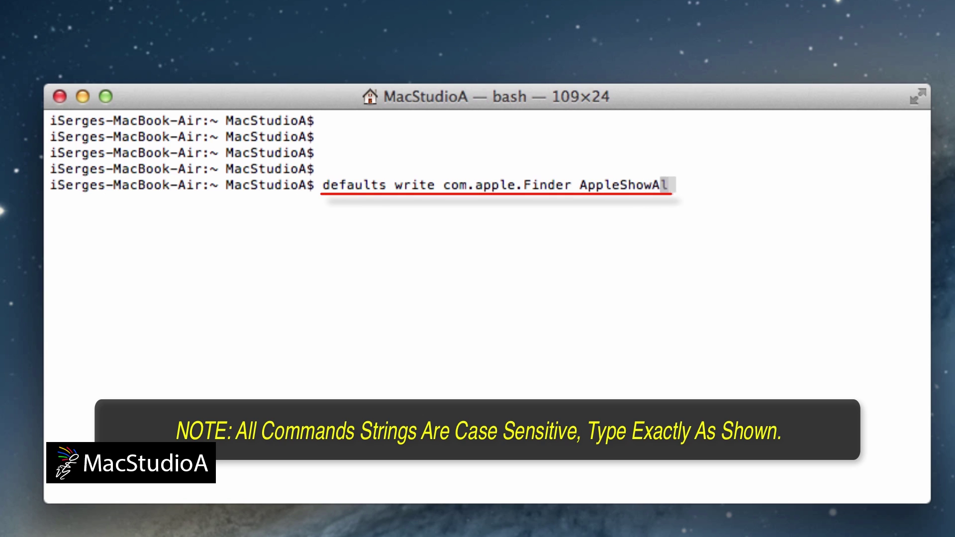
type("lFiles TRU")
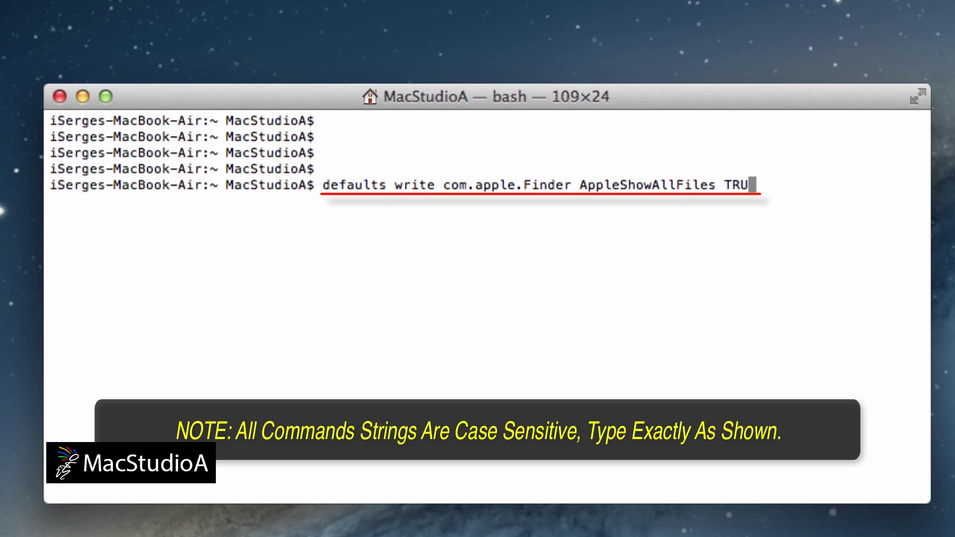
type("E")
key("Return")
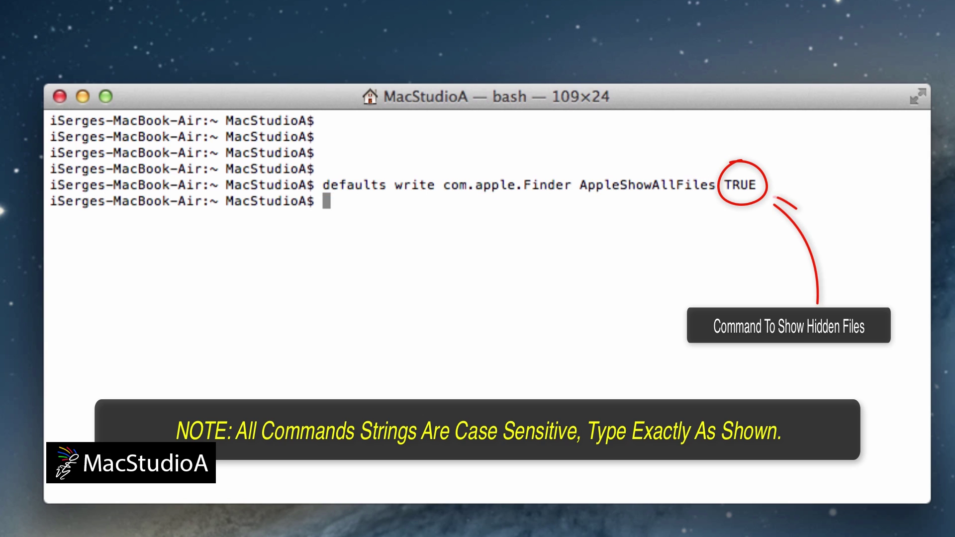
type("killall")
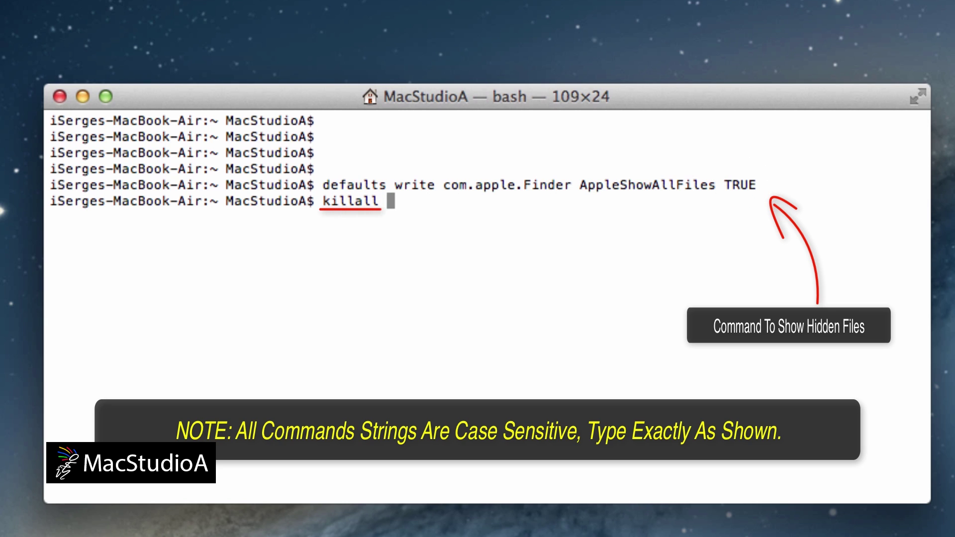
type(" Finder")
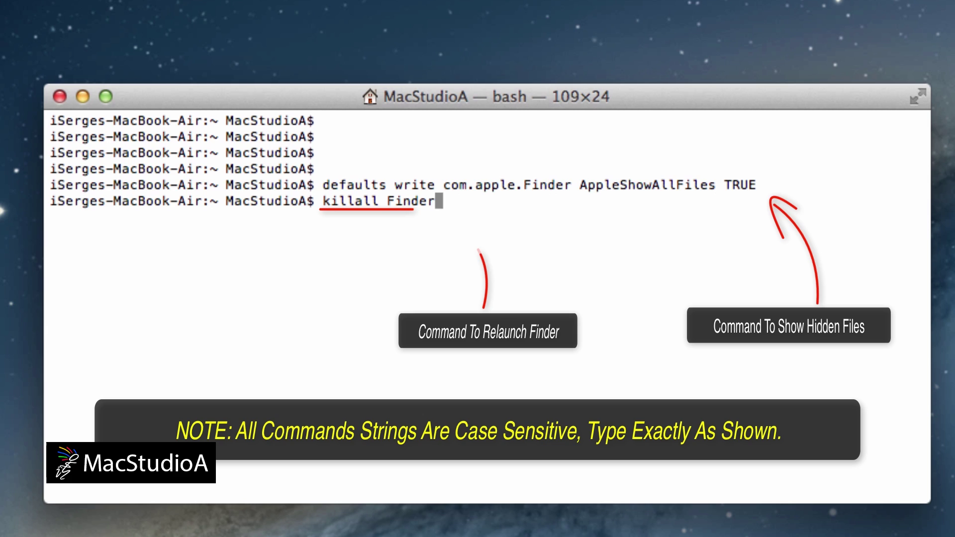
key("Return")
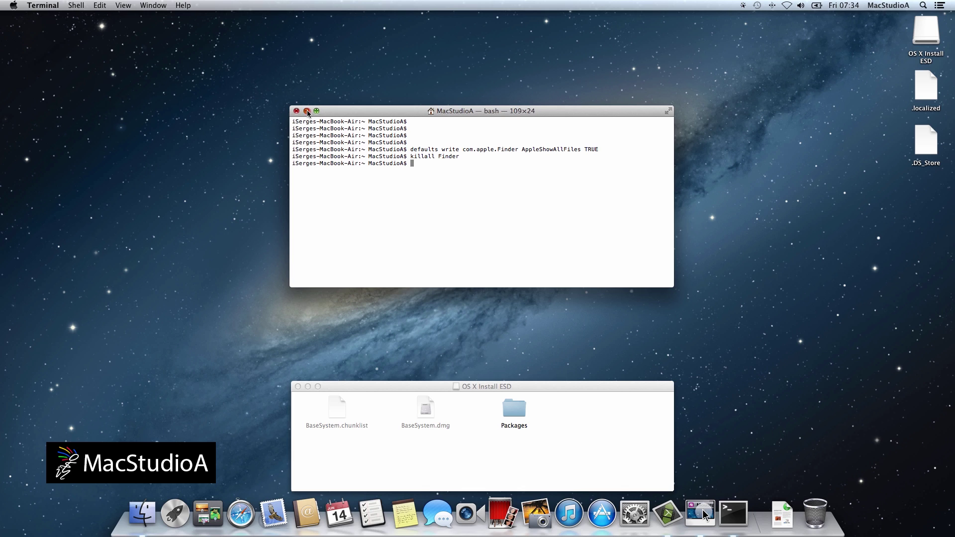
Launch Disk Utility and erase the 16 GB SanDisk drive as Mac OS Extended (Journaled)
left_click(306, 111)
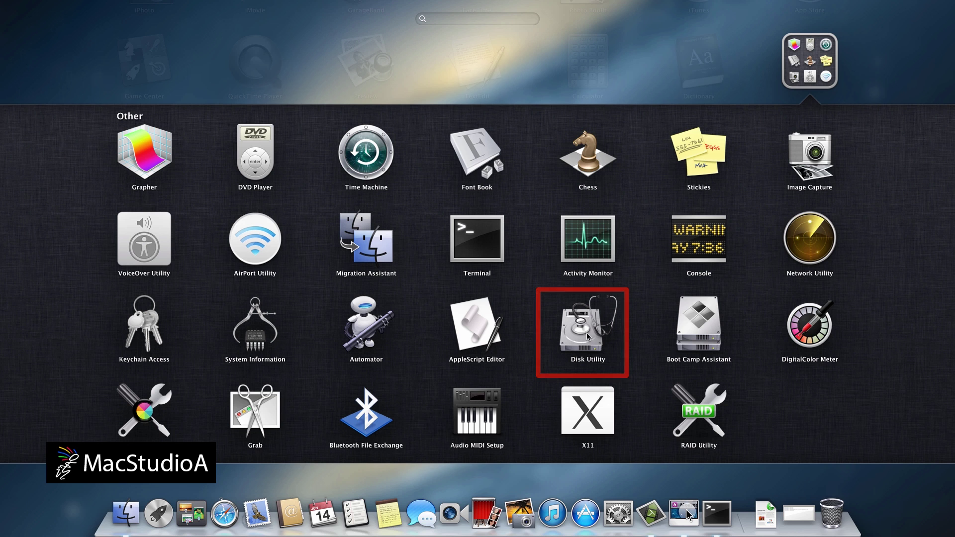
left_click(586, 332)
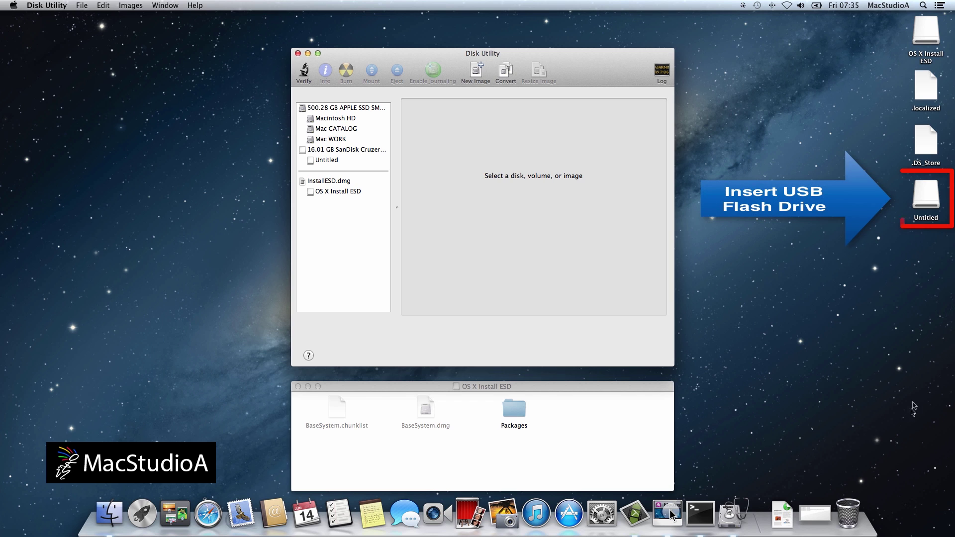
left_click(356, 148)
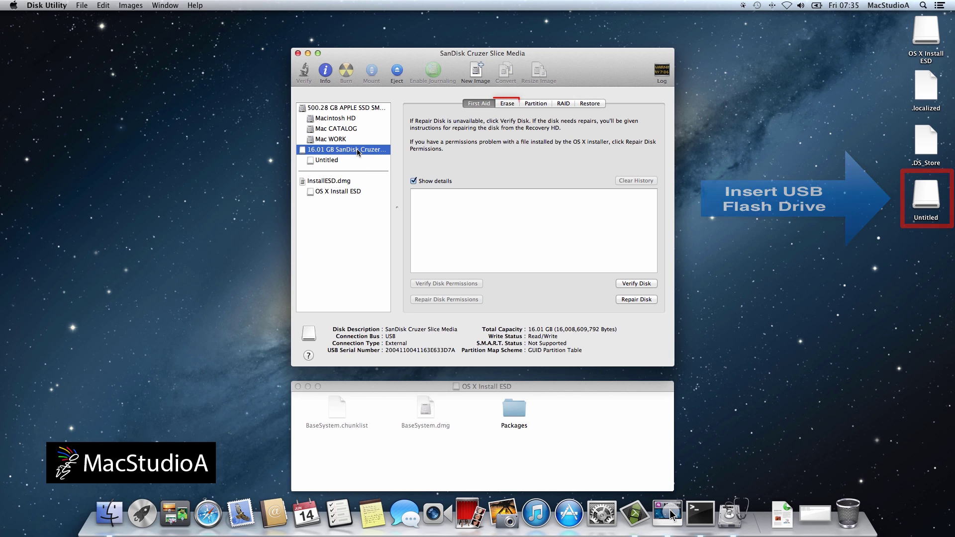
left_click(507, 103)
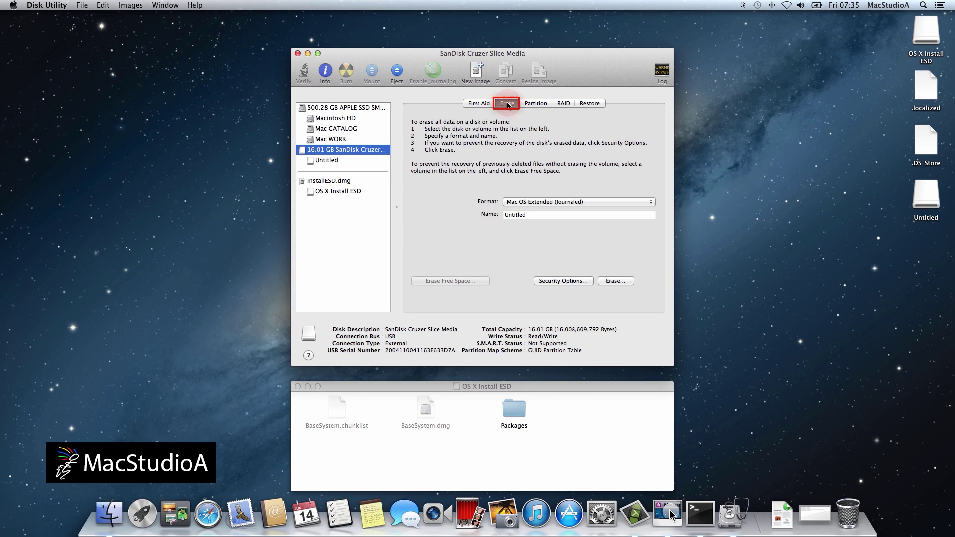
left_click(613, 281)
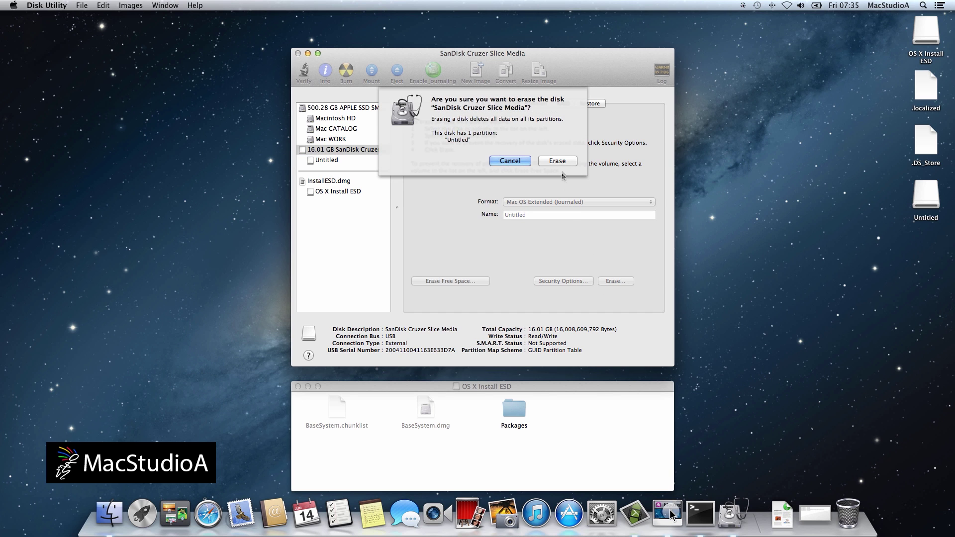
left_click(563, 160)
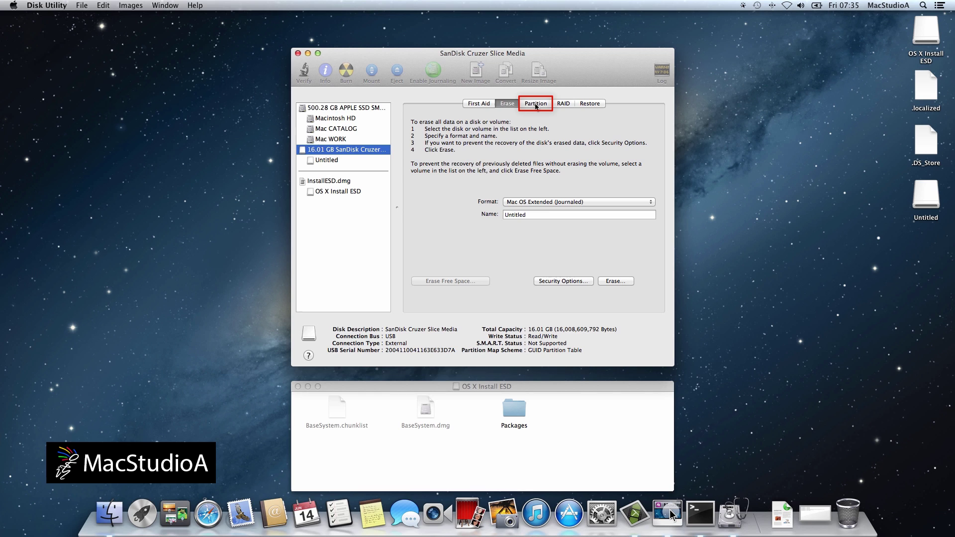
Partition the SanDisk drive with a 1 Partition layout and GUID Partition Table scheme
left_click(536, 105)
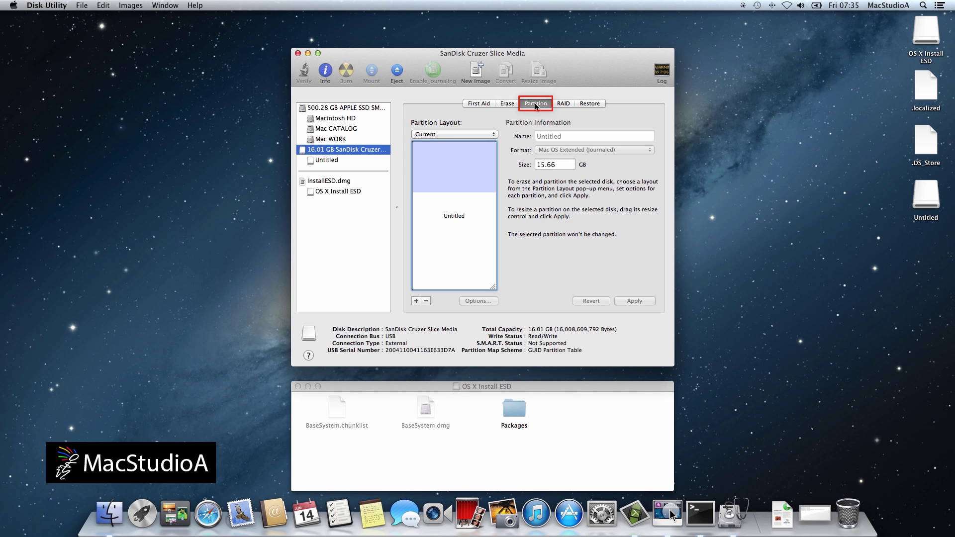
left_click(489, 136)
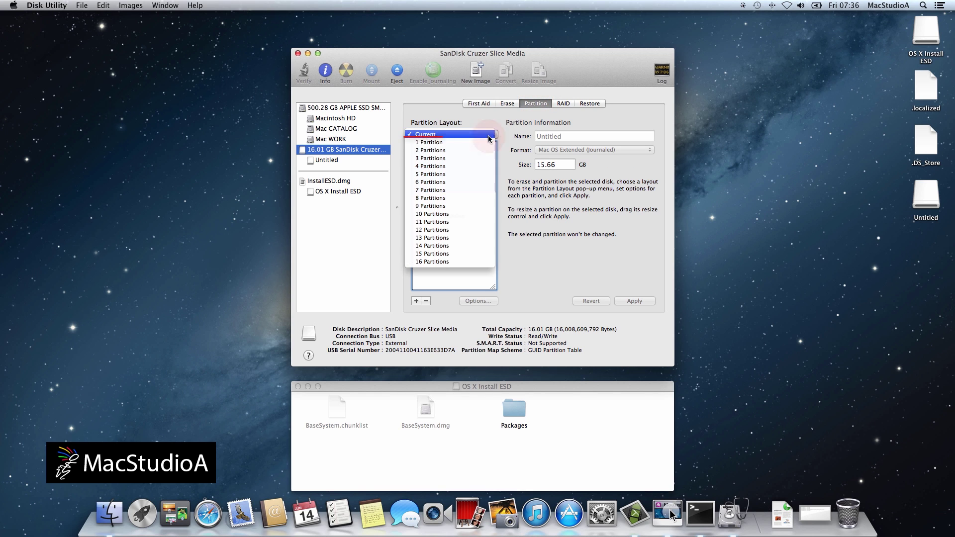
left_click(478, 144)
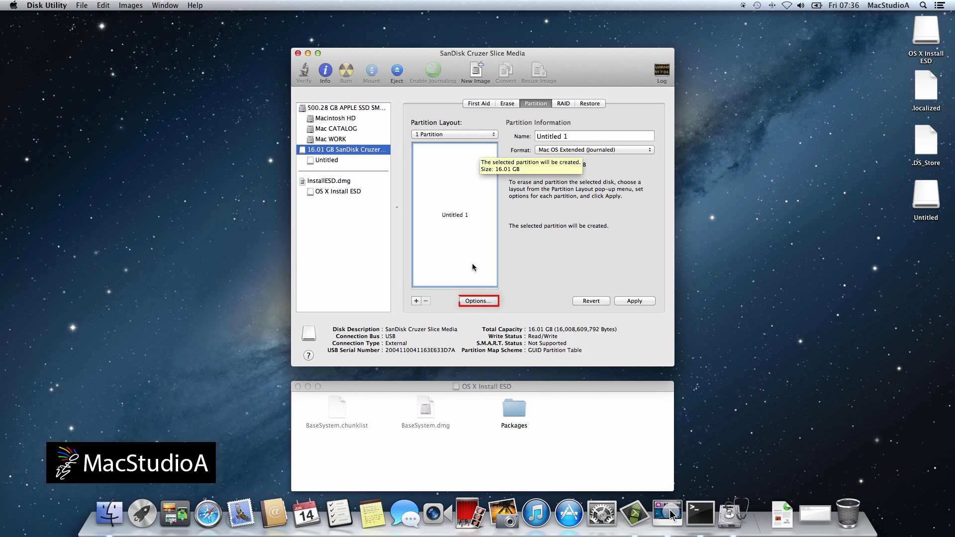
left_click(478, 302)
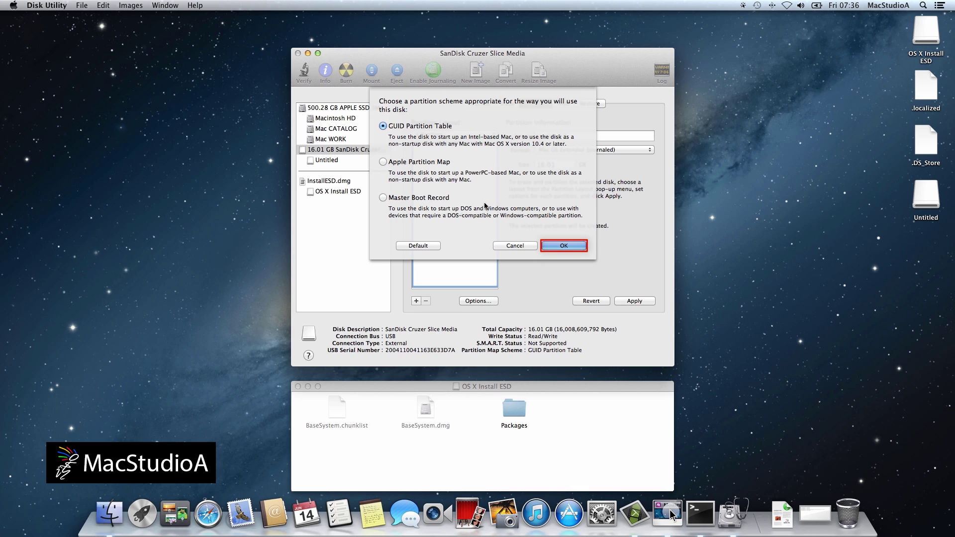
left_click(562, 246)
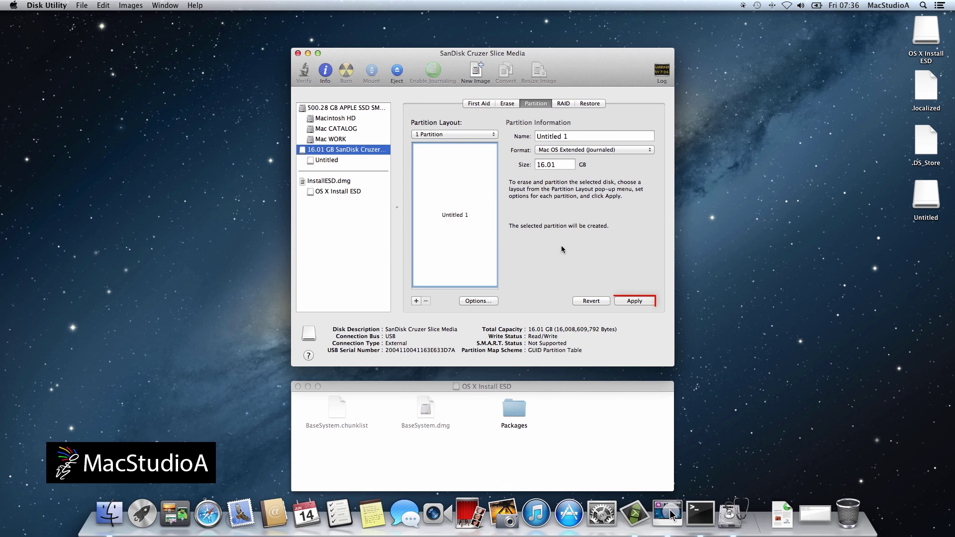
left_click(637, 302)
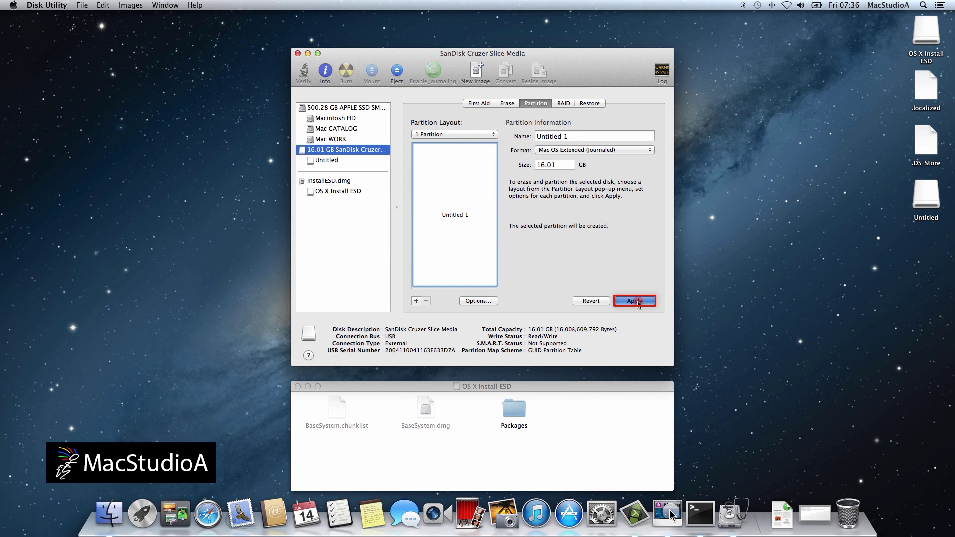
left_click(561, 191)
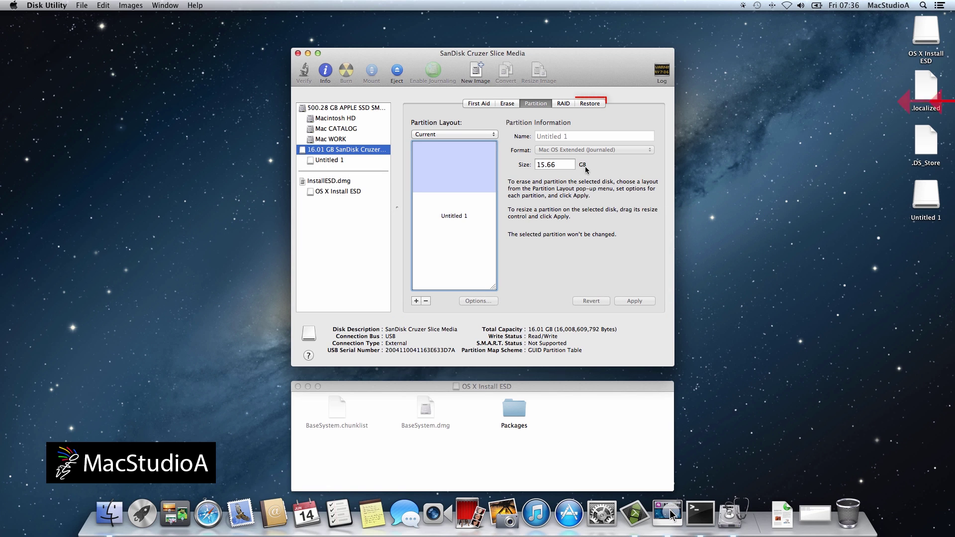
On the Restore tab, set BaseSystem.dmg as Source and Untitled 1 as Destination
left_click(592, 106)
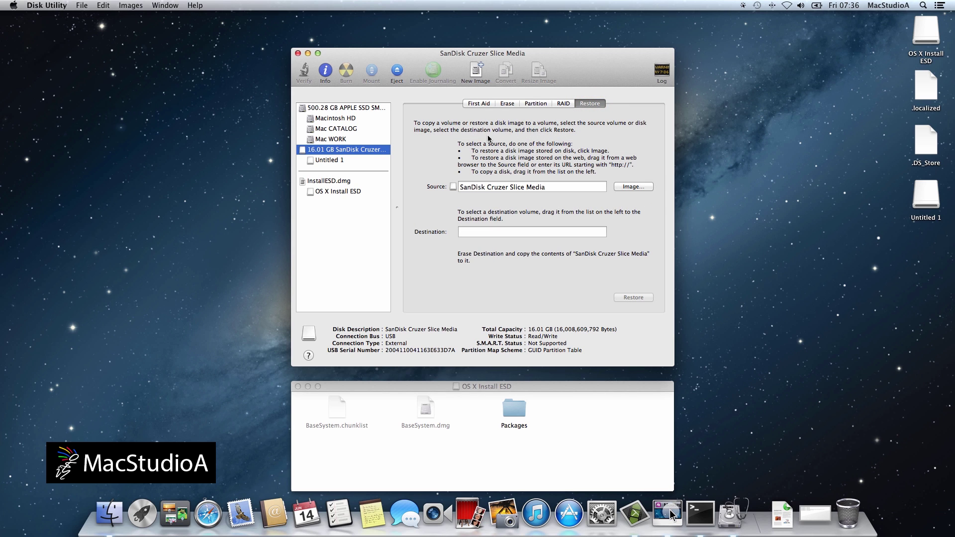
left_click(334, 161)
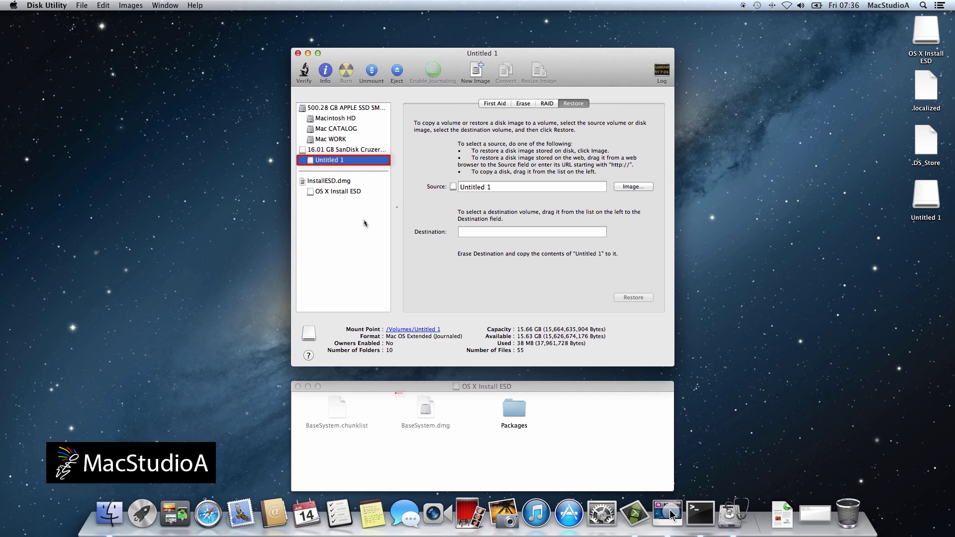
left_click(426, 413)
left_click_drag(425, 415, 478, 191)
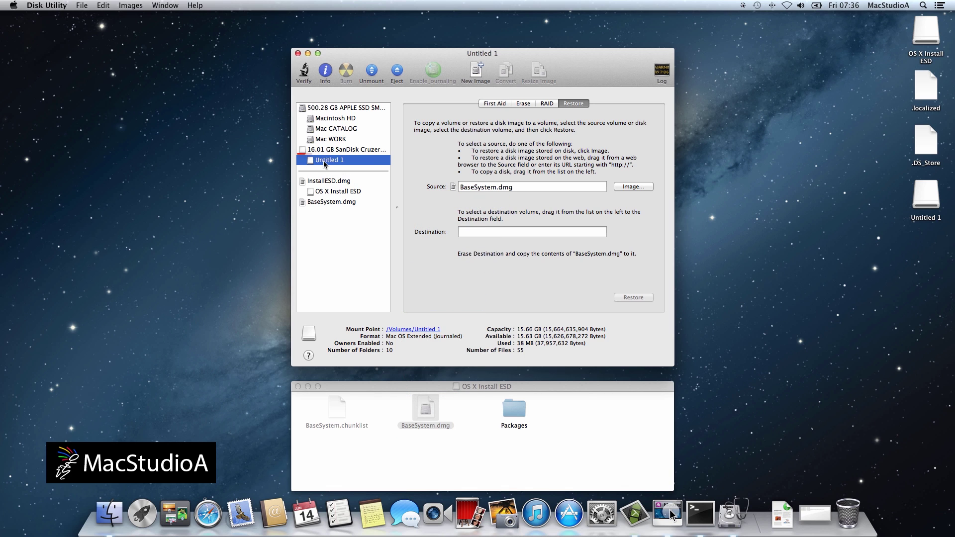
left_click_drag(324, 163, 475, 229)
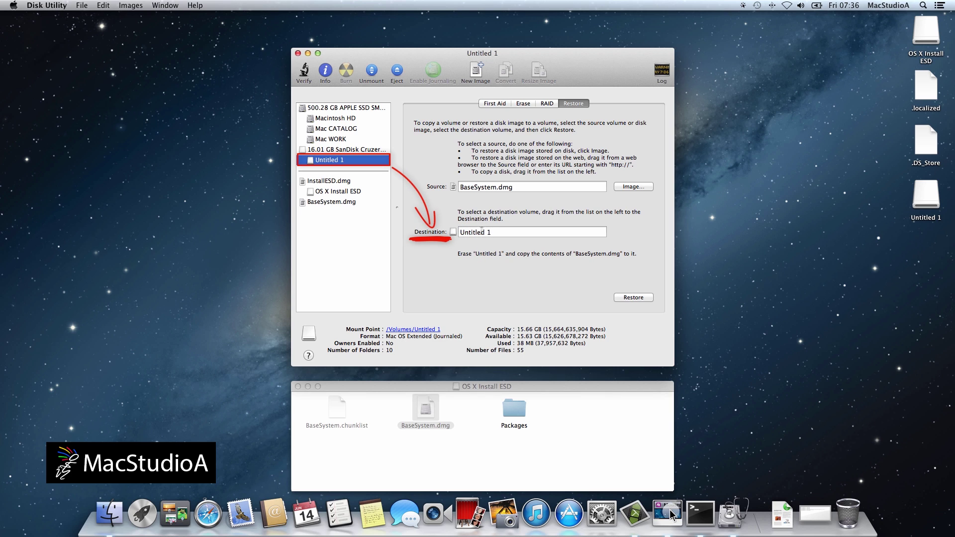
Start the restore, confirm erasing Untitled 1, and authenticate as administrator iSerge
left_click(634, 298)
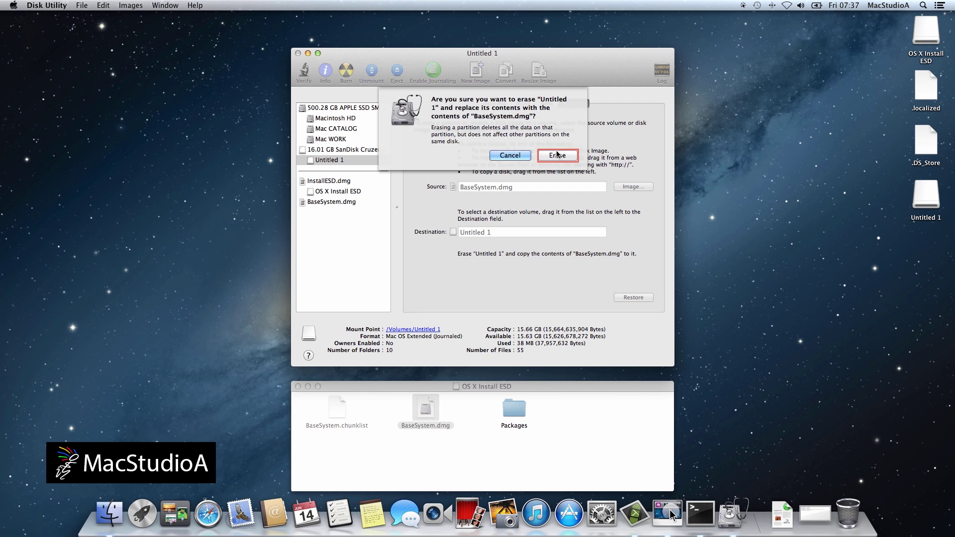
left_click(555, 160)
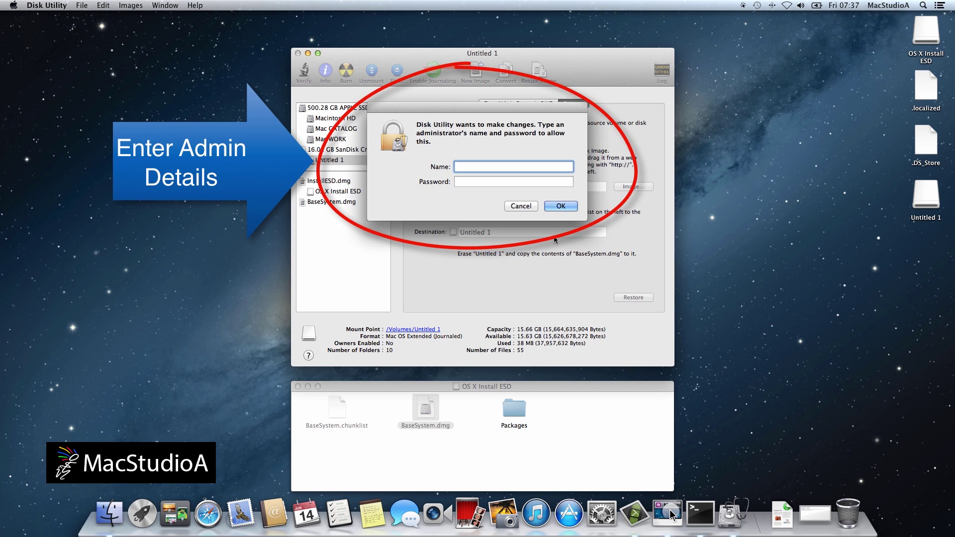
type("i")
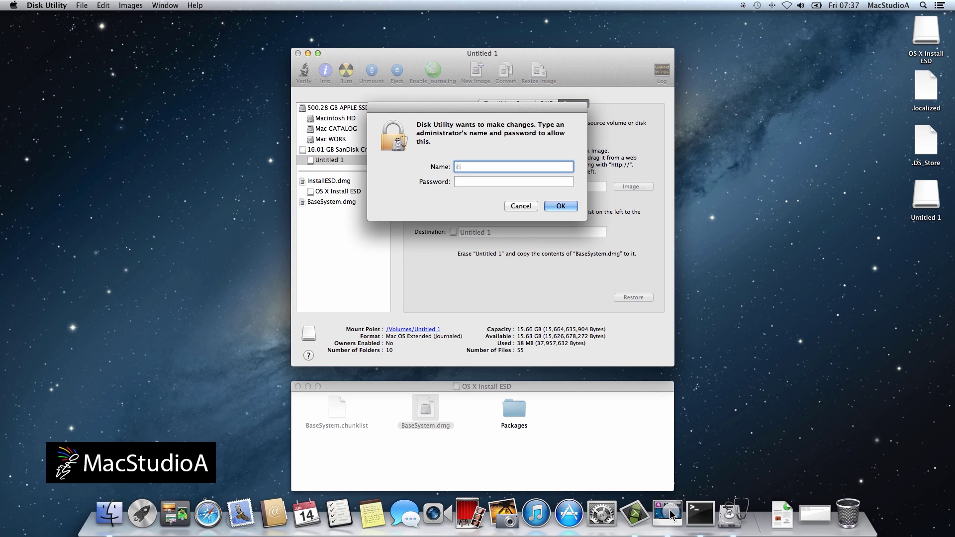
type("Serge")
key("Tab")
type("•")
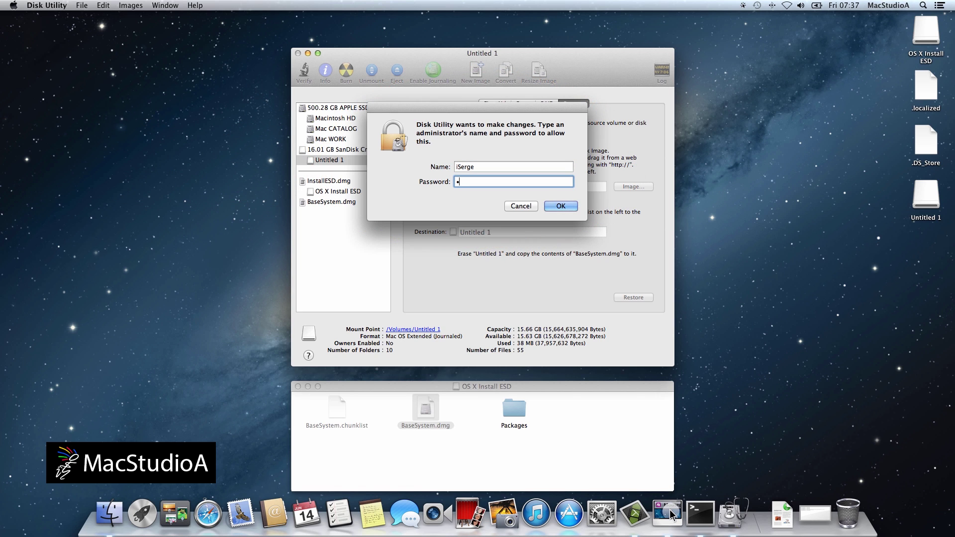
type("•••••••")
type("••••••")
key("Return")
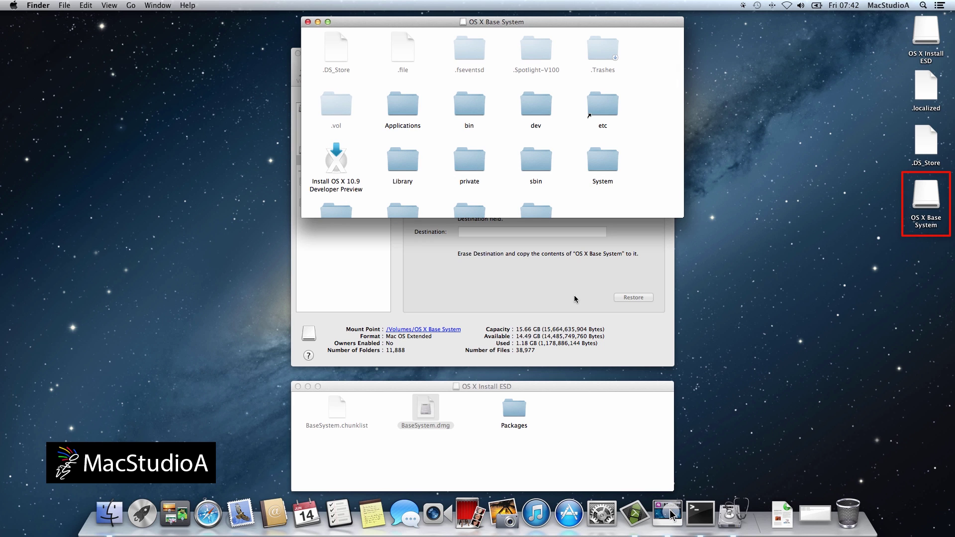
Quit Disk Utility and list OS X Base System with System and Installation expanded
left_click(437, 282)
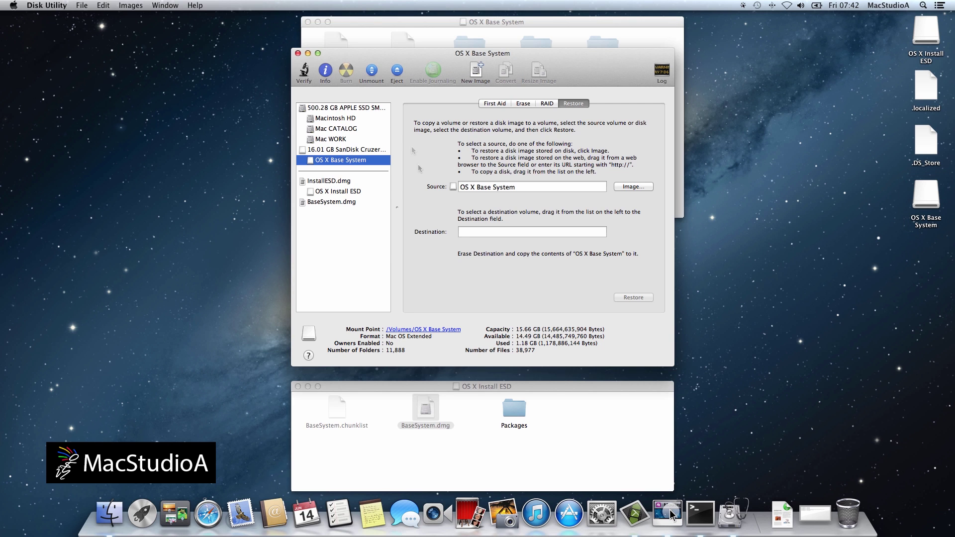
left_click(297, 53)
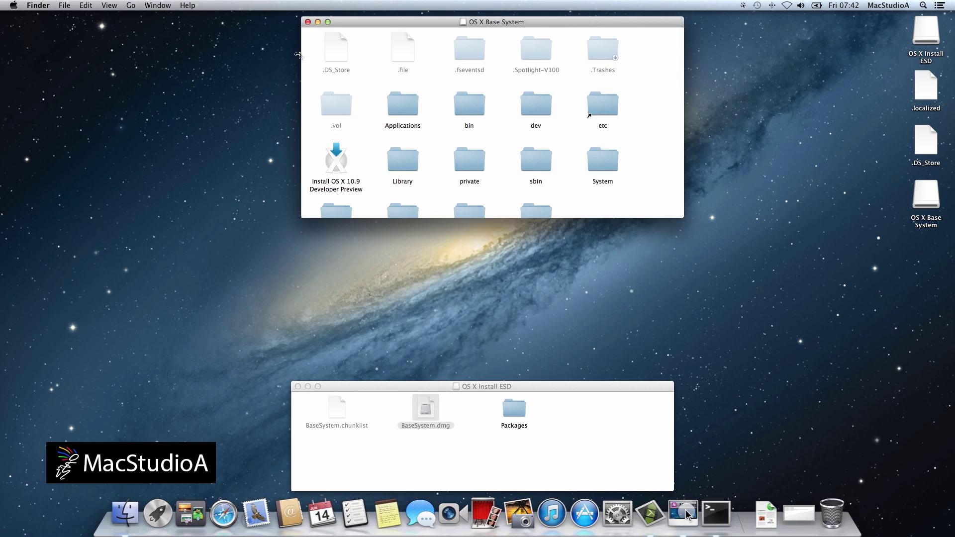
right_click(593, 256)
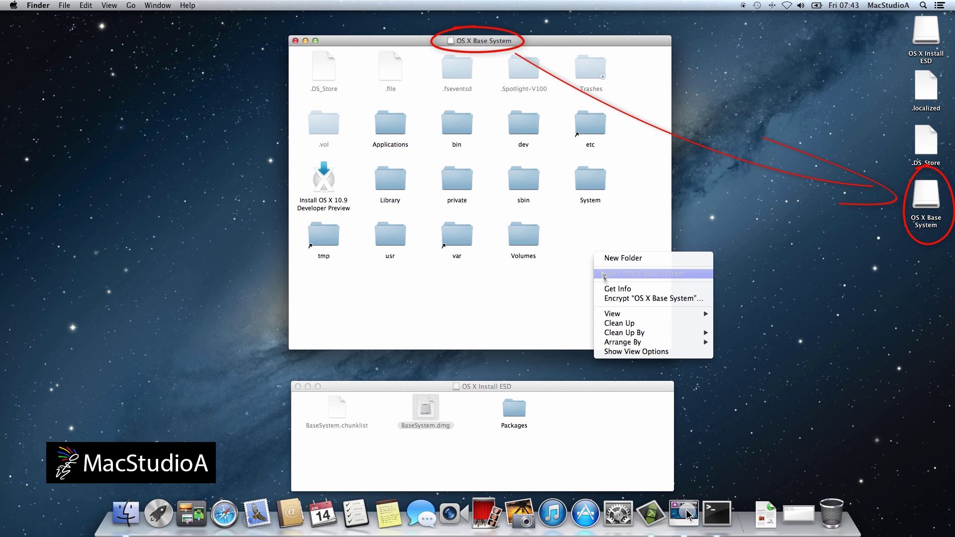
mouse_move(649, 314)
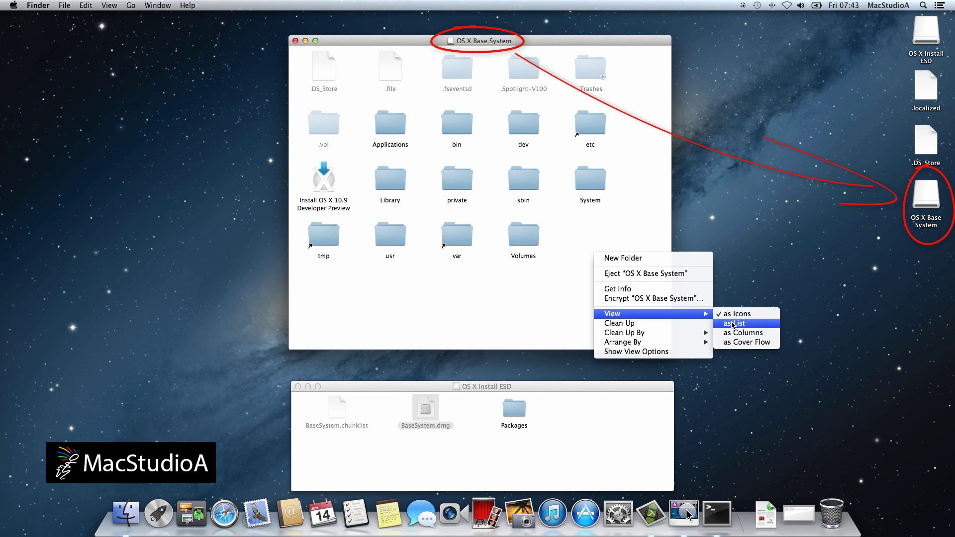
left_click(731, 323)
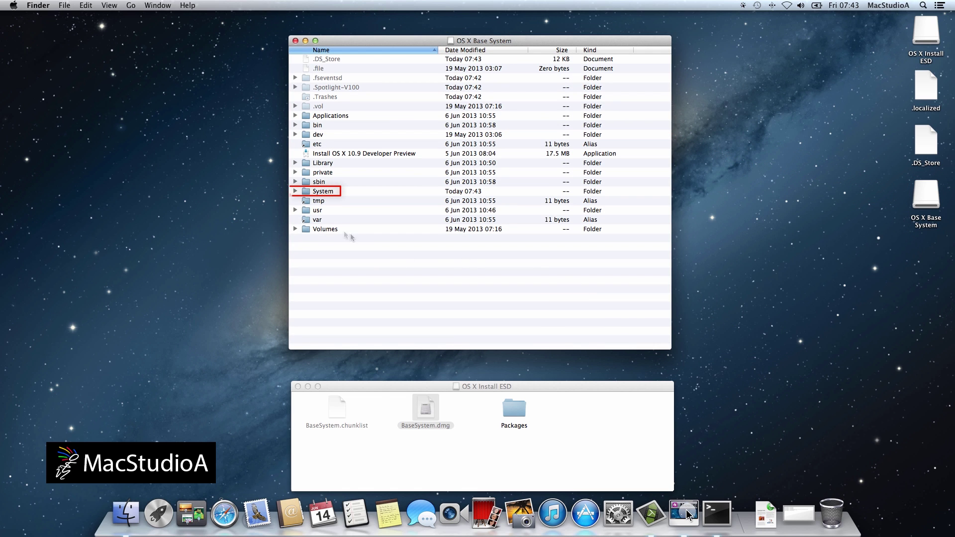
left_click(295, 191)
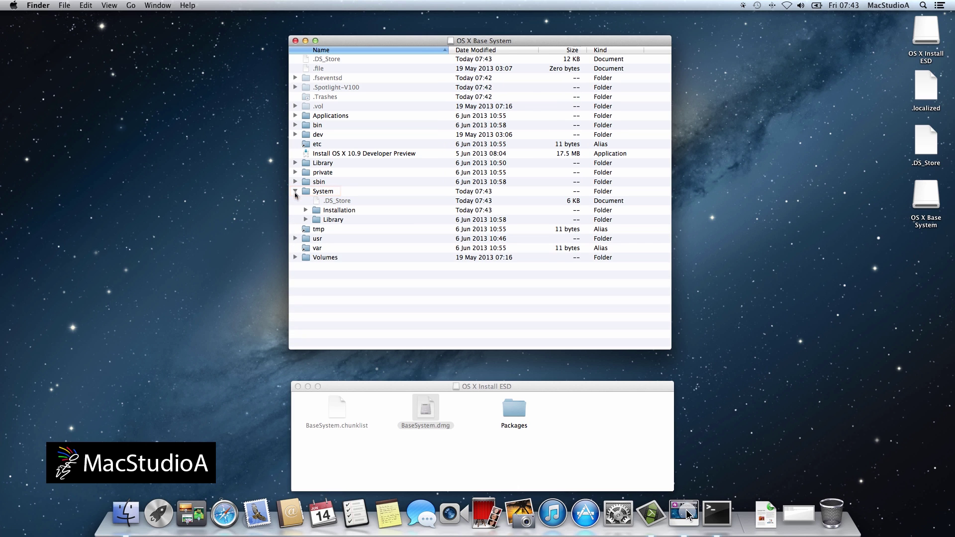
left_click(305, 210)
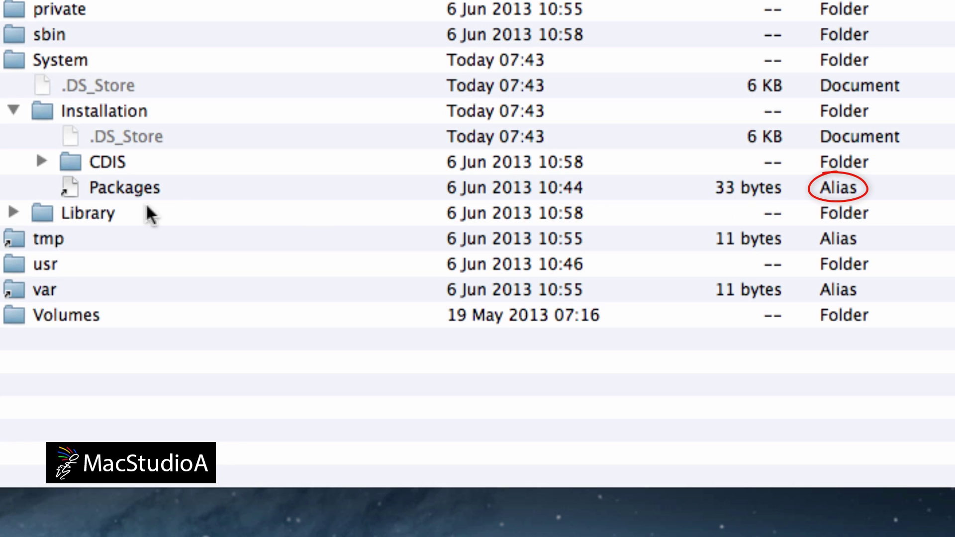
Move the Packages alias in System/Installation to the Trash
left_click(130, 184)
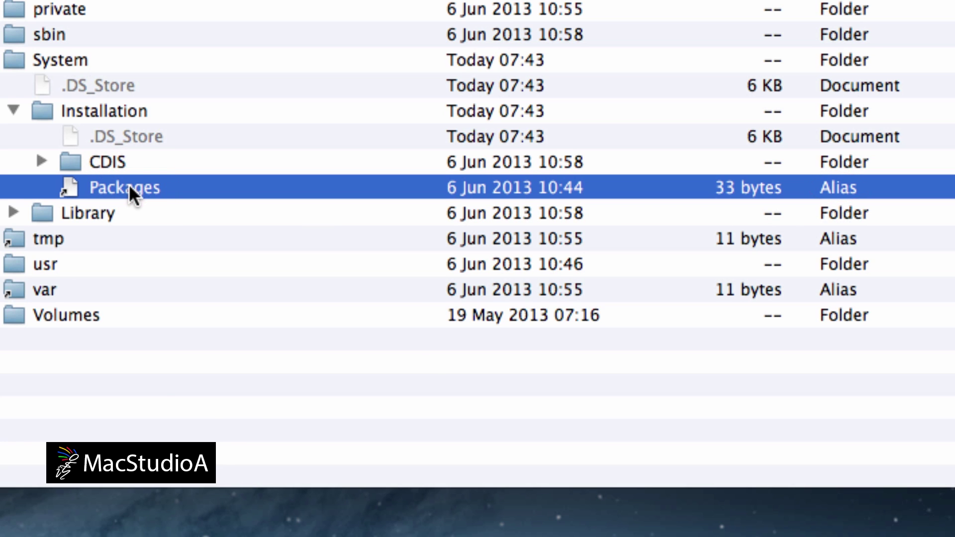
right_click(129, 184)
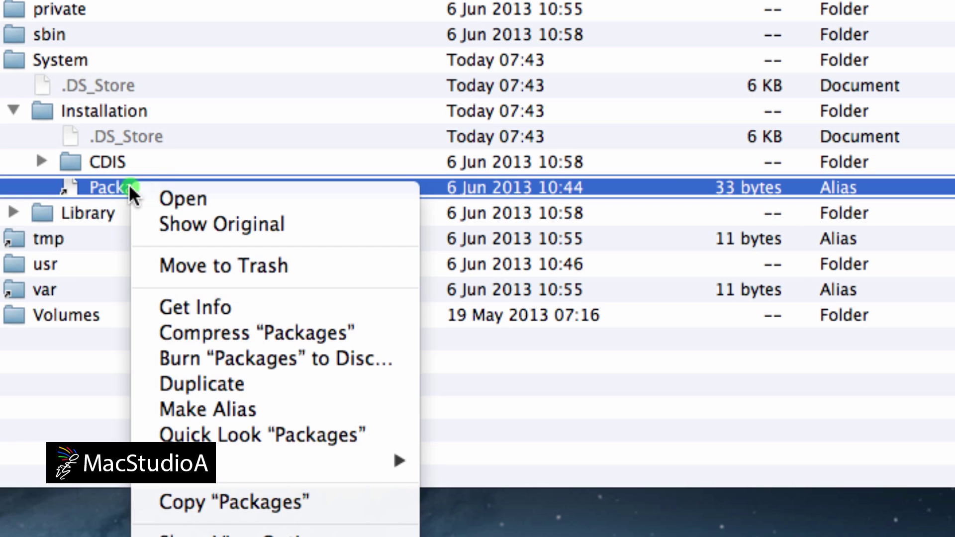
left_click(175, 265)
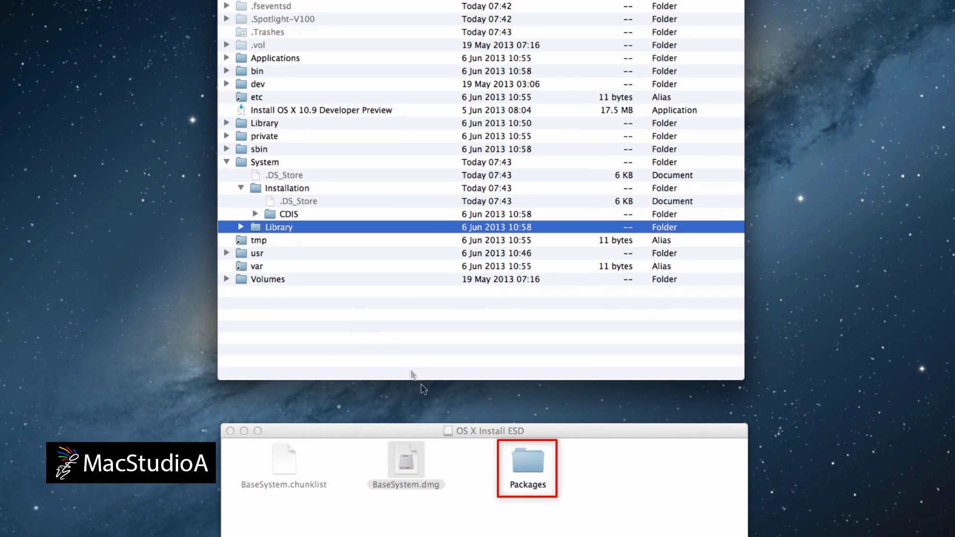
Copy the Packages folder from OS X Install ESD into the Installation folder
left_click(526, 464)
left_click_drag(526, 464, 377, 298)
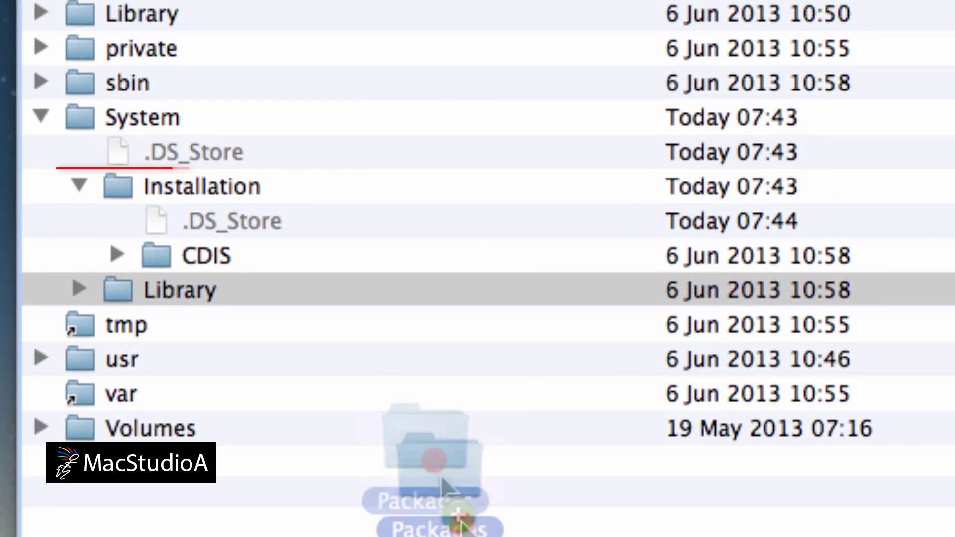
left_click_drag(443, 484, 250, 180)
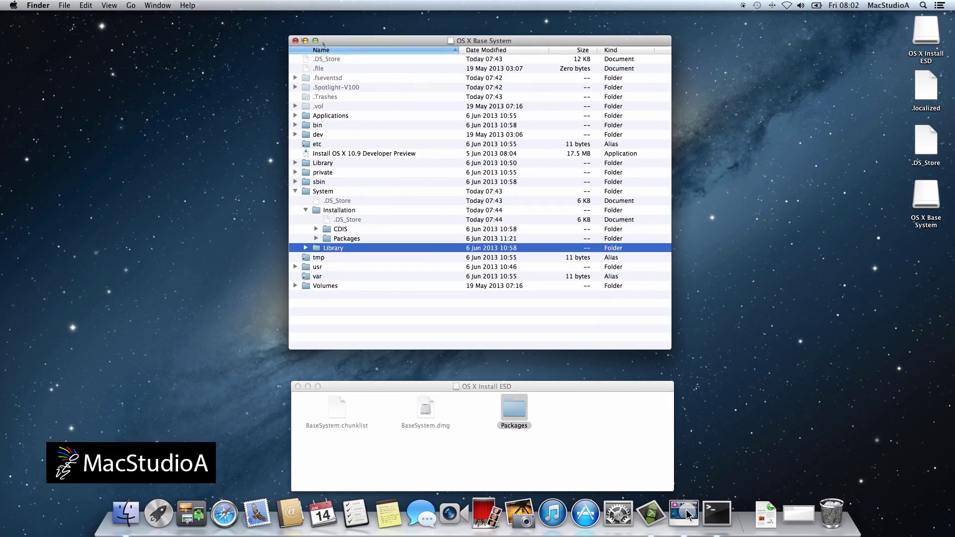
Switch the OS X Base System window to icon view and close it
left_click(112, 6)
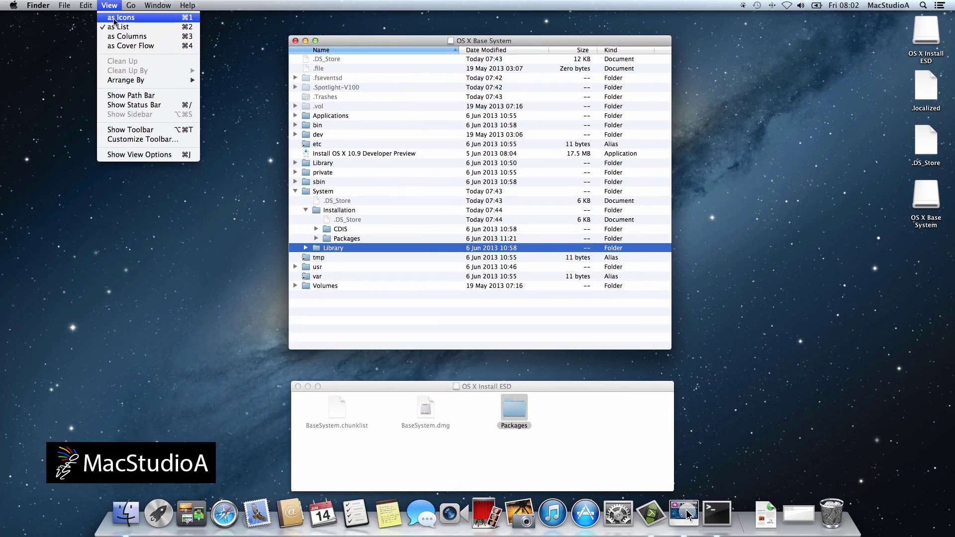
left_click(114, 19)
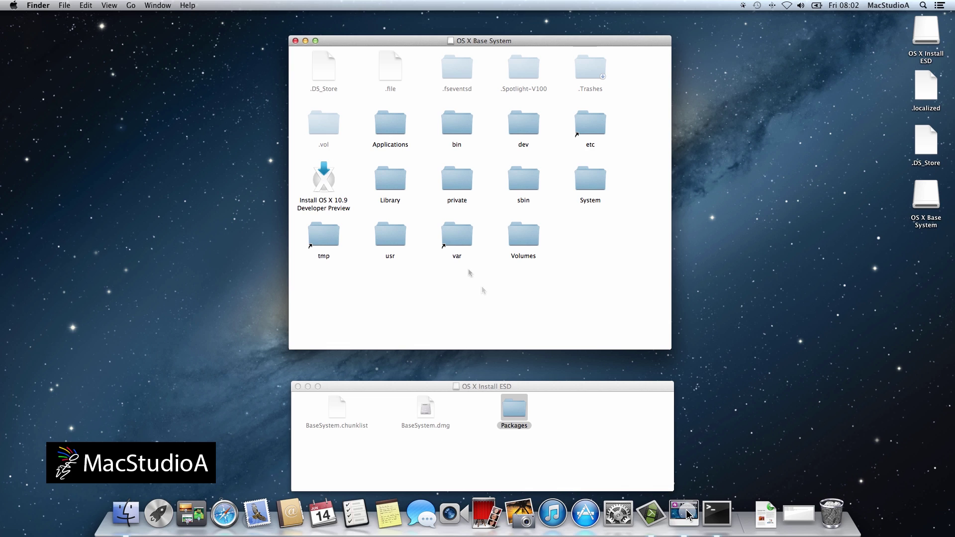
left_click(589, 177)
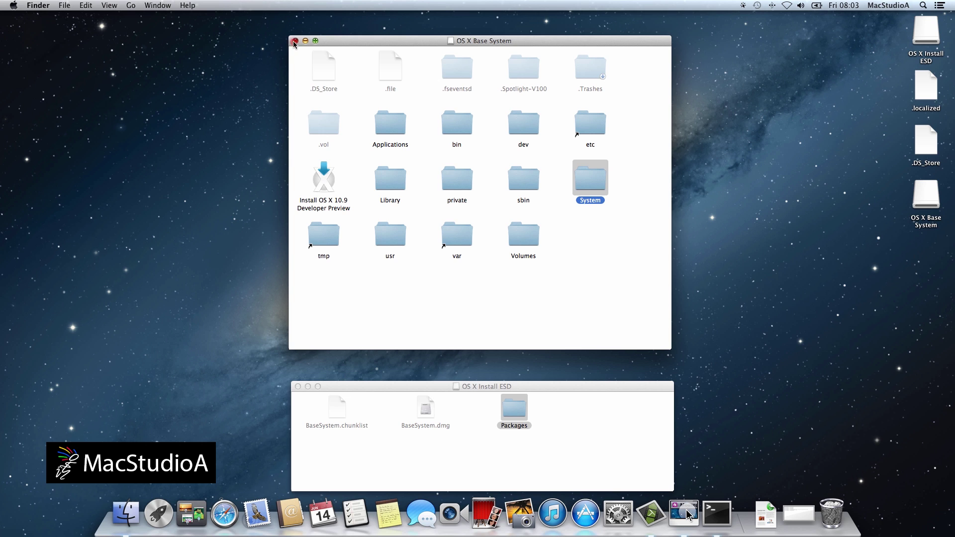
left_click(294, 41)
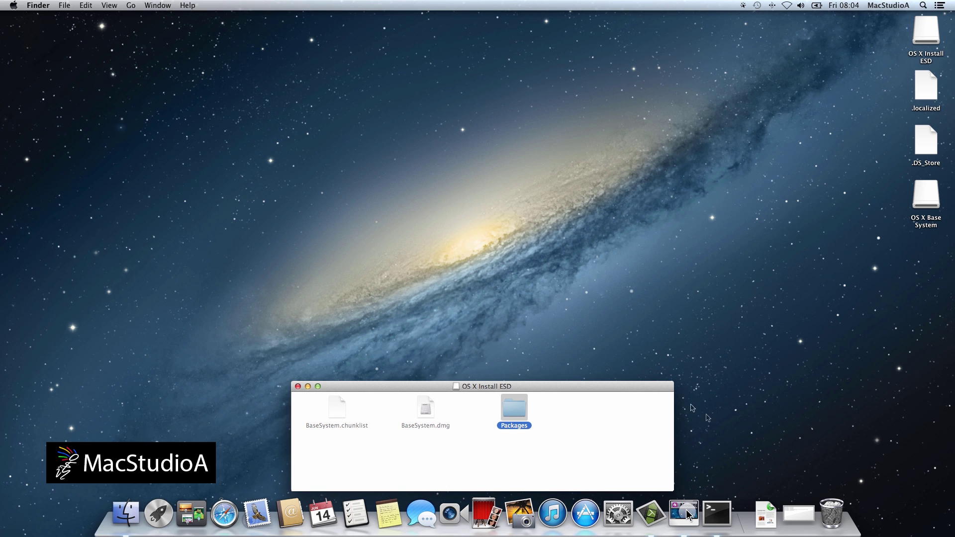
Rerun the earlier AppleShowAllFiles defaults command in Terminal with FALSE, then run 'killall Finder'
left_click(800, 518)
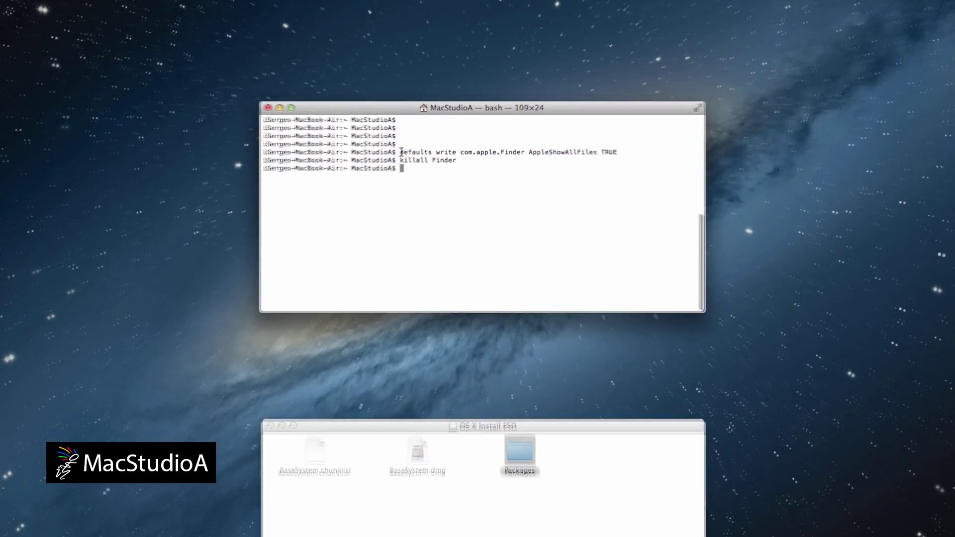
left_click_drag(410, 149, 581, 150)
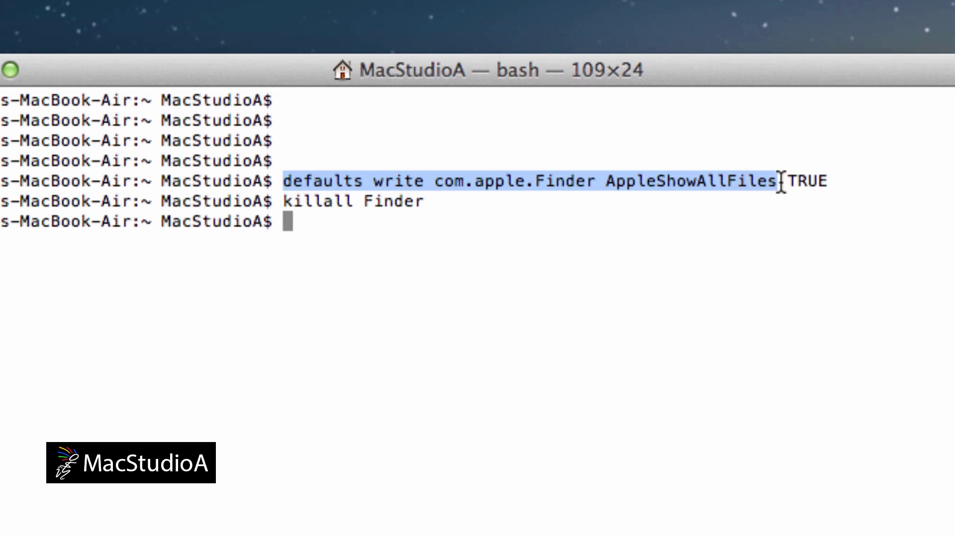
right_click(675, 180)
left_click(735, 336)
right_click(288, 223)
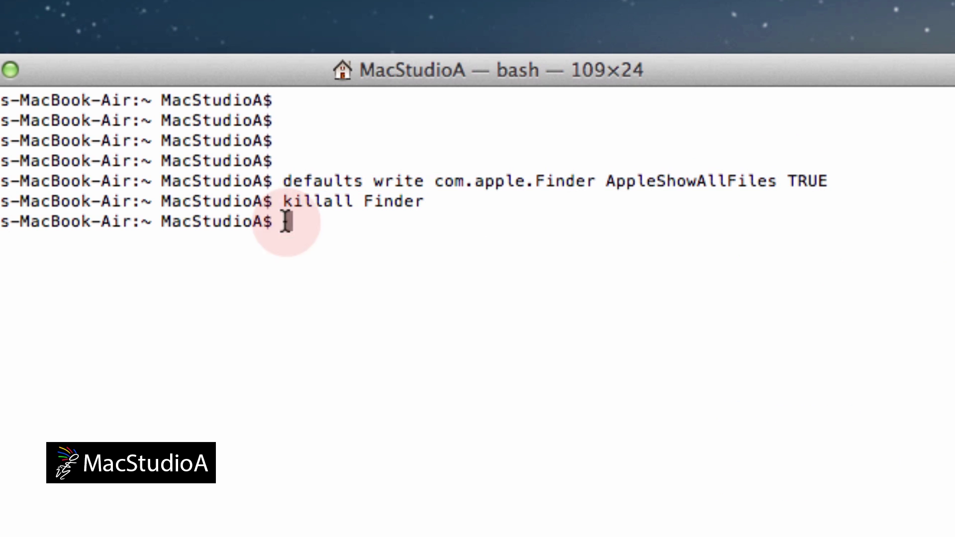
left_click(330, 261)
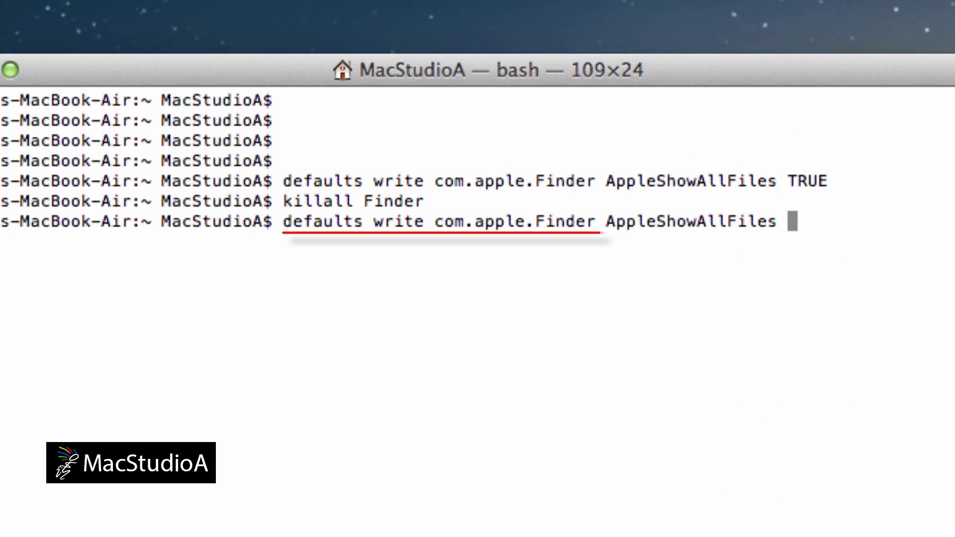
type("FALSE")
key("Return")
type("kill")
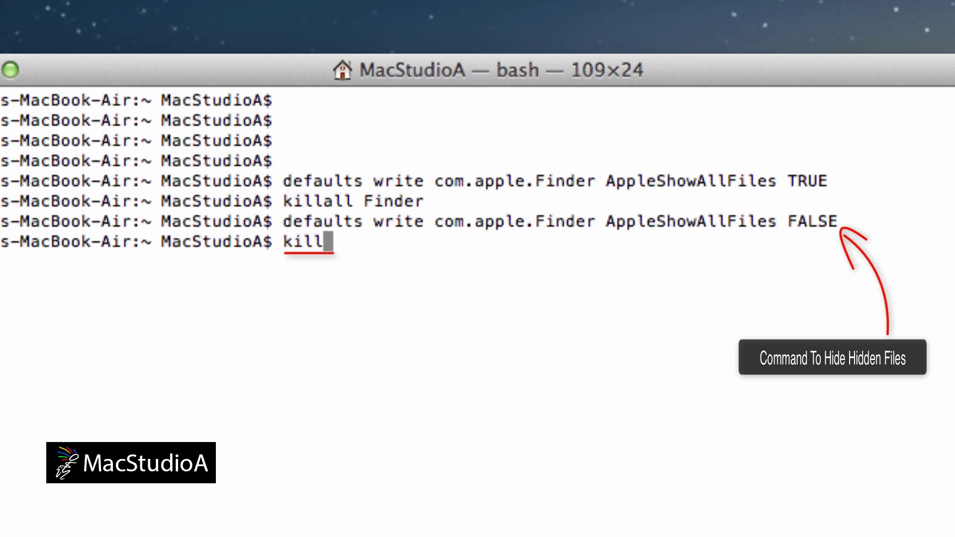
type("all Finder")
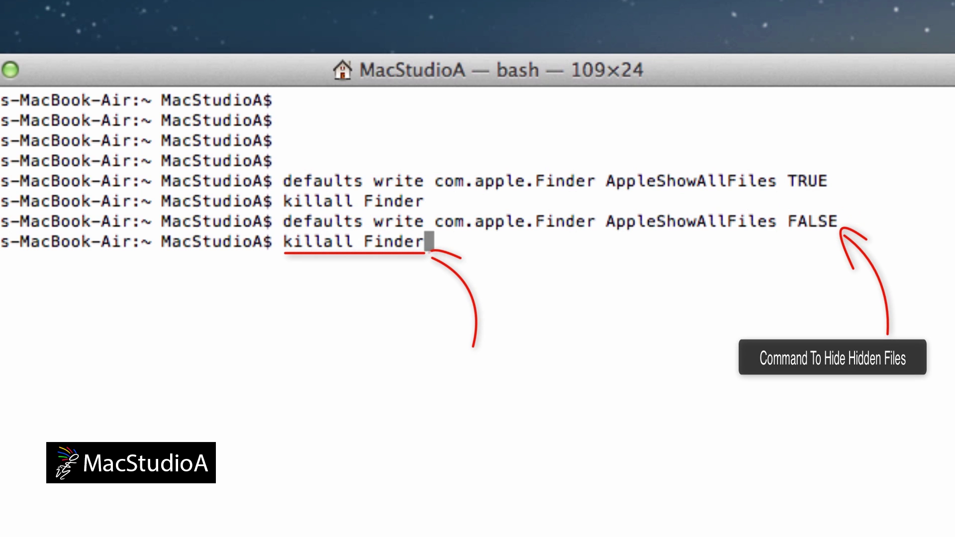
key("Return")
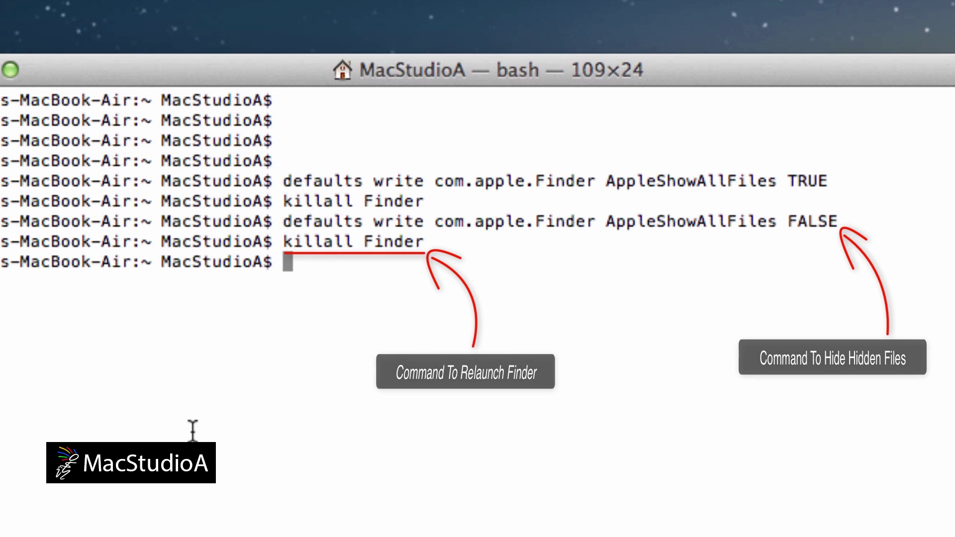